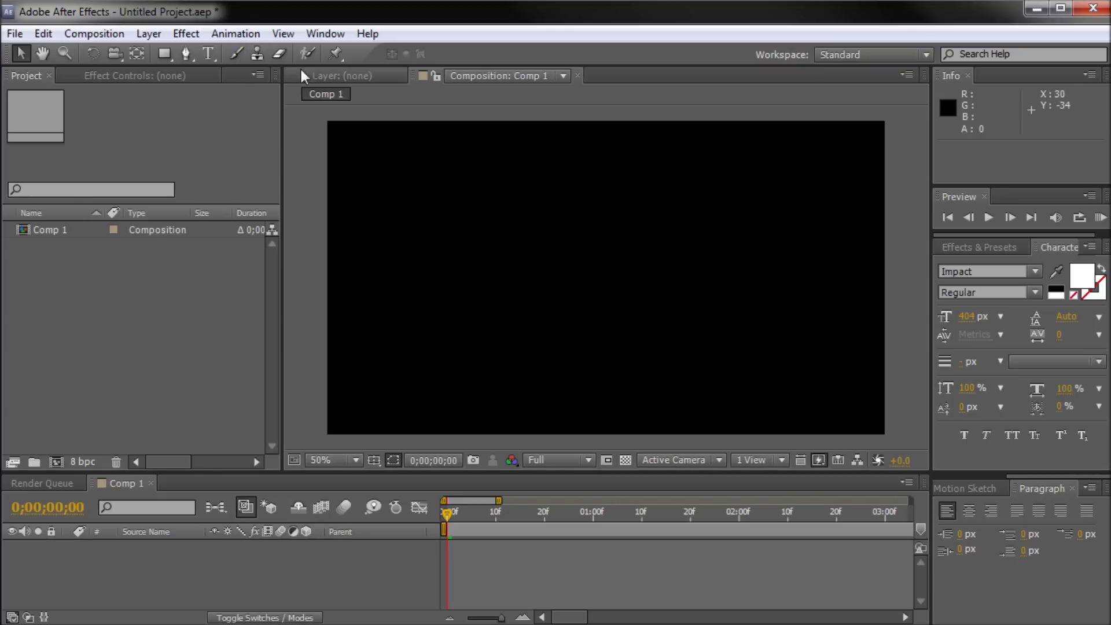
# Create a white Impact text layer reading 'TEXT' and drag it to 268, 518 near centre
pyautogui.click(208, 53)
pyautogui.click(409, 260)
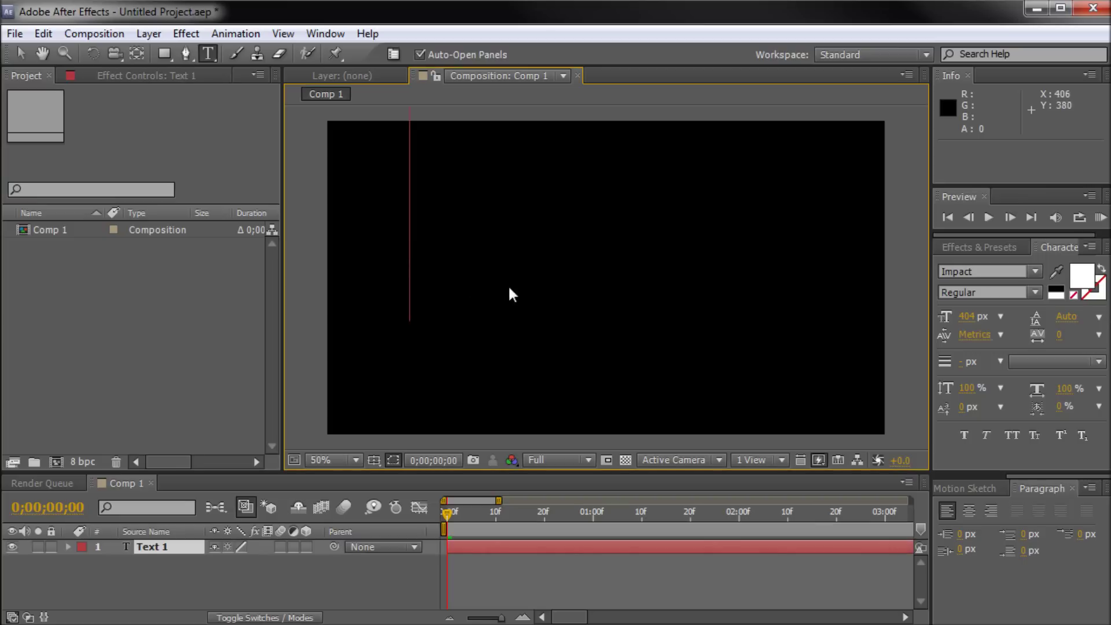
pyautogui.write('TEXT')
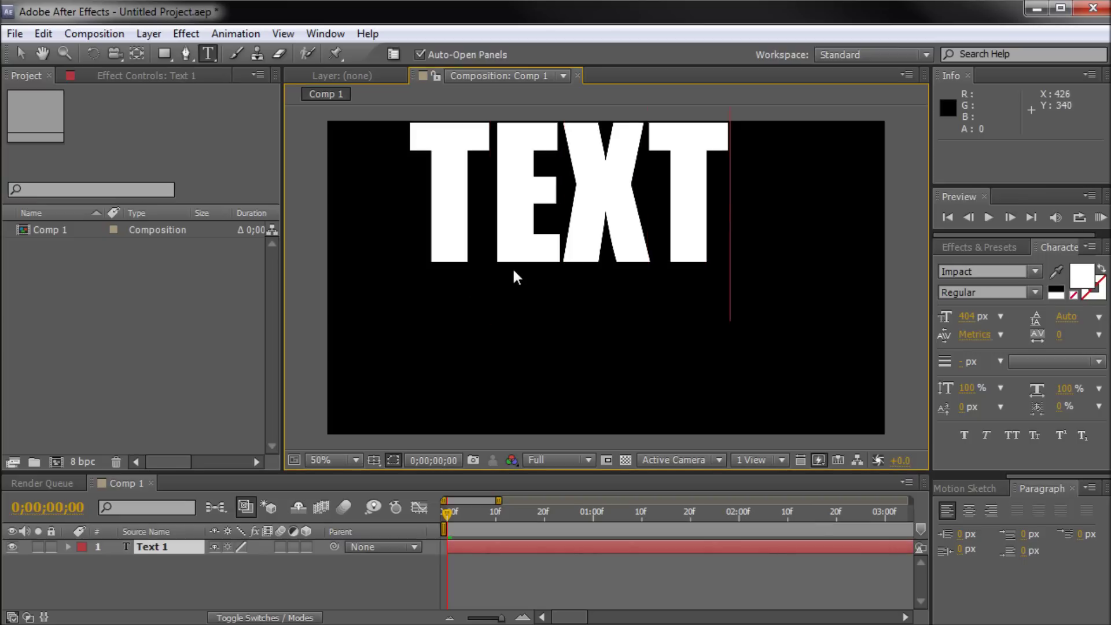
pyautogui.click(21, 53)
pyautogui.moveTo(599, 215); pyautogui.dragTo(634, 263)
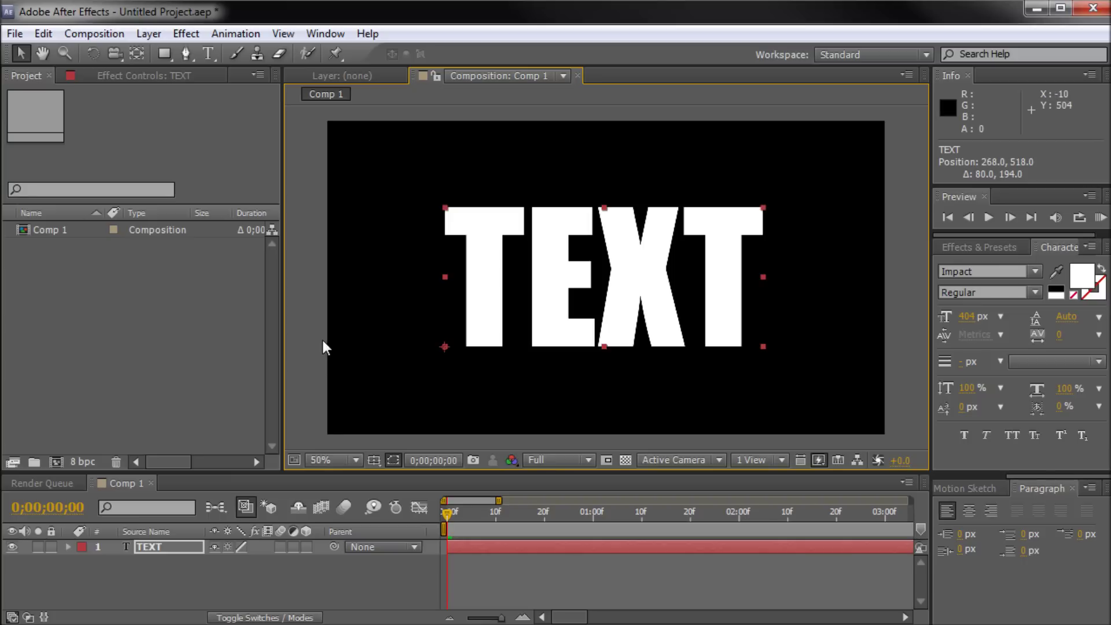
# Add a red solid layer and shrink it into a small rectangle at lower left
pyautogui.click(68, 547)
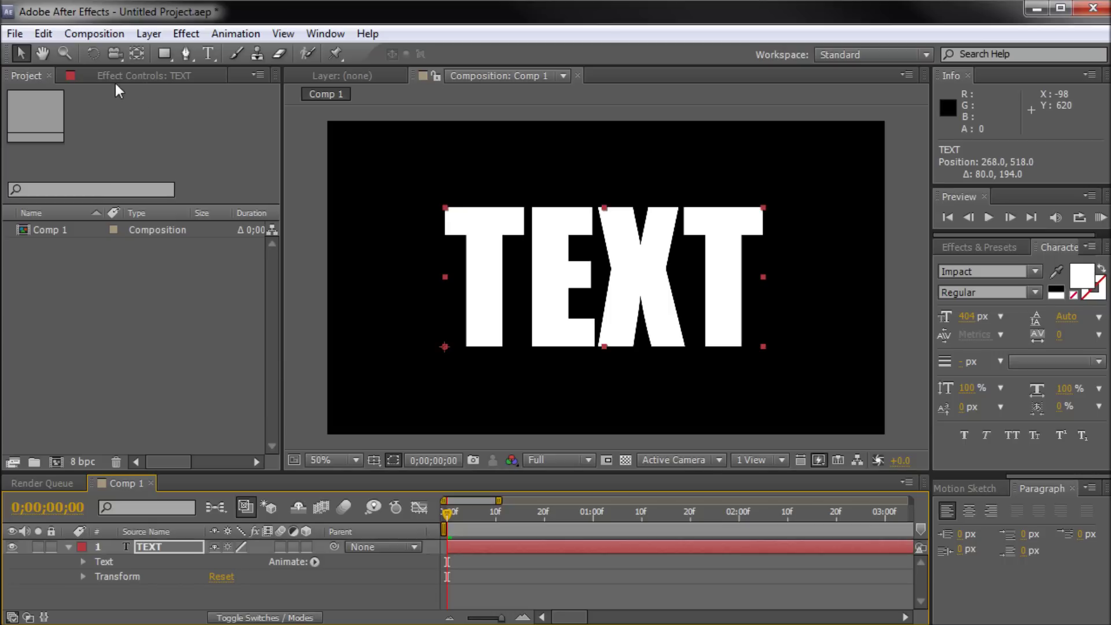
pyautogui.click(149, 35)
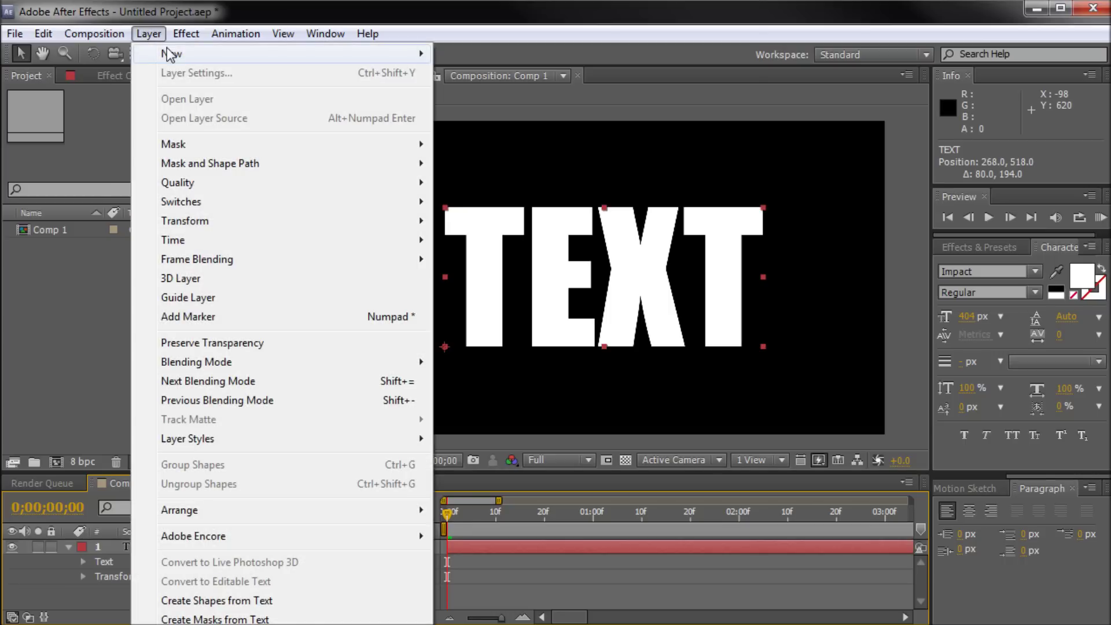
pyautogui.moveTo(169, 55)
pyautogui.click(463, 73)
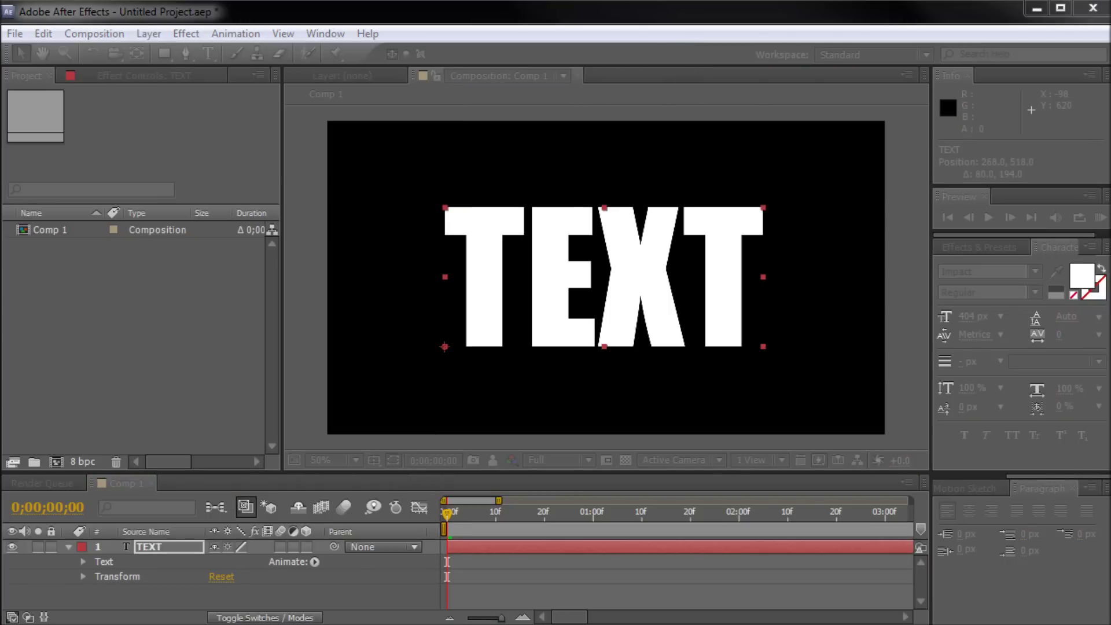
pyautogui.click(503, 494)
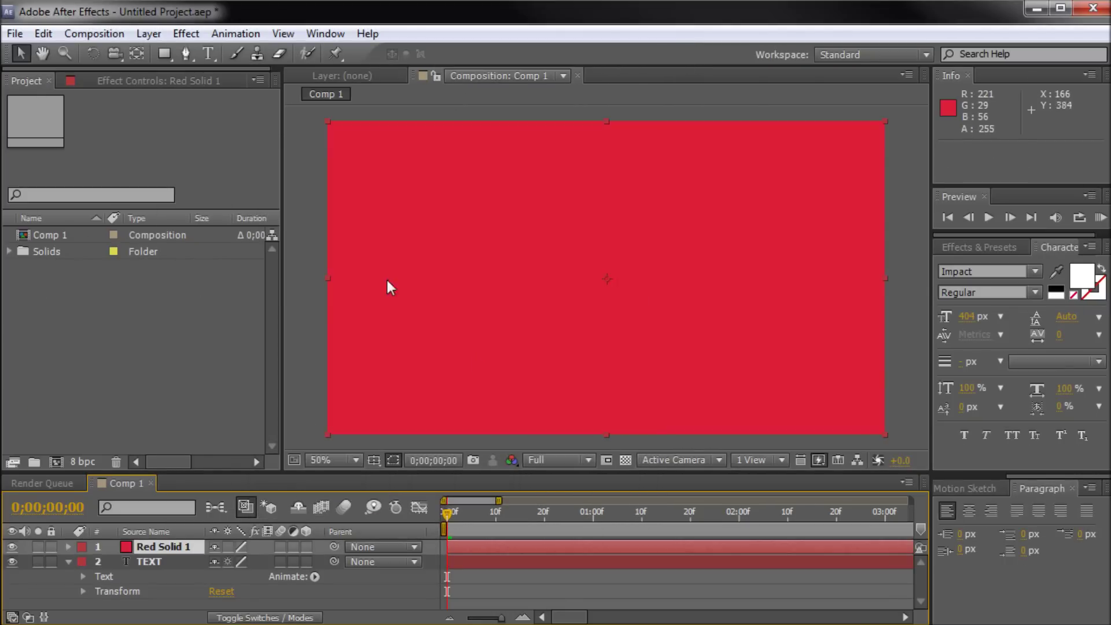
pyautogui.moveTo(883, 436); pyautogui.dragTo(394, 395)
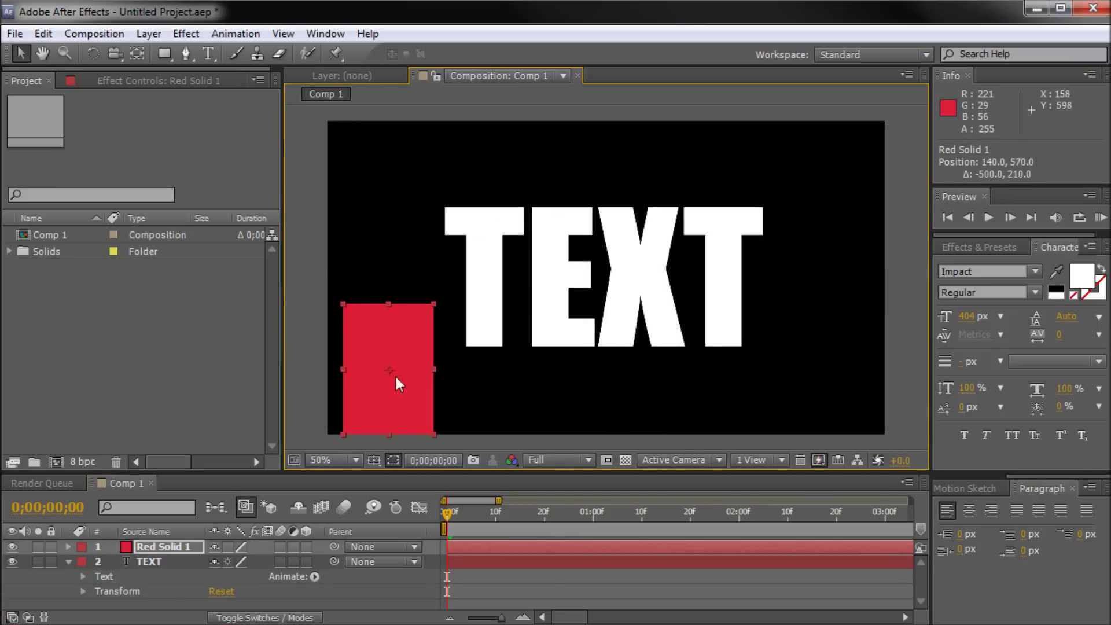
# Reveal Red Solid 1's Transform properties, collapse the TEXT layer, and select the solid
pyautogui.click(68, 547)
pyautogui.click(67, 572)
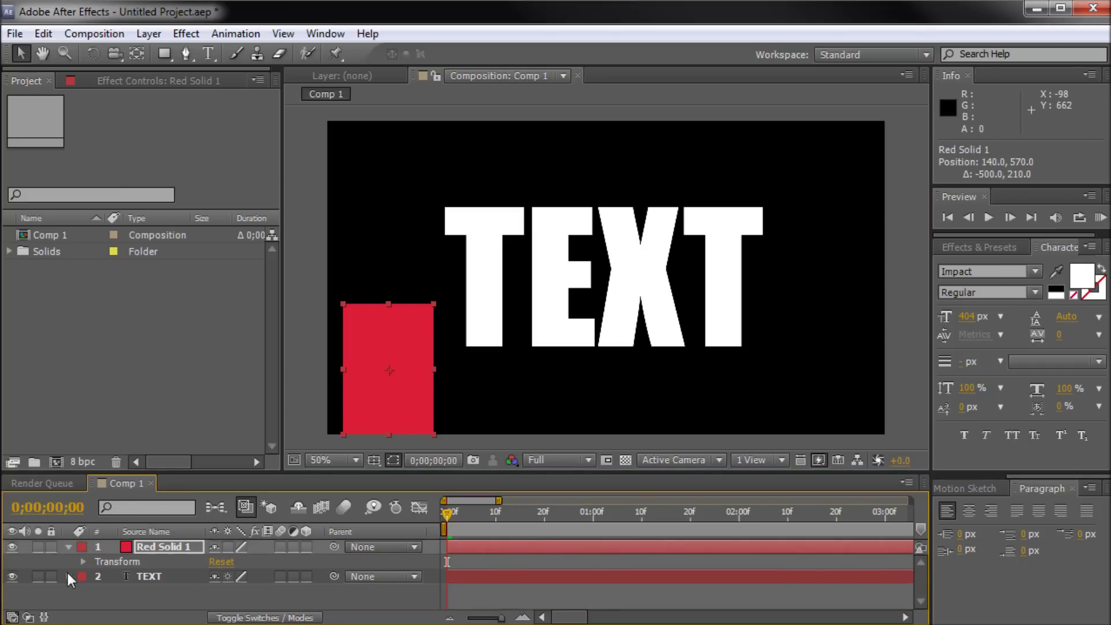
pyautogui.click(83, 562)
pyautogui.scroll(-2, 89, 565)
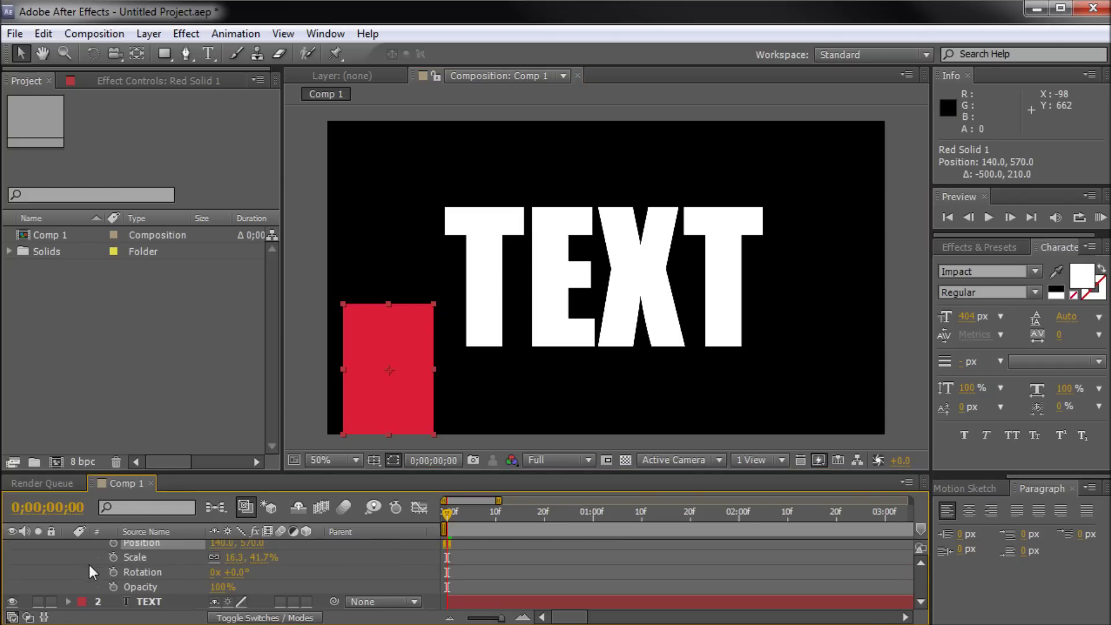
pyautogui.moveTo(237, 475); pyautogui.dragTo(255, 332)
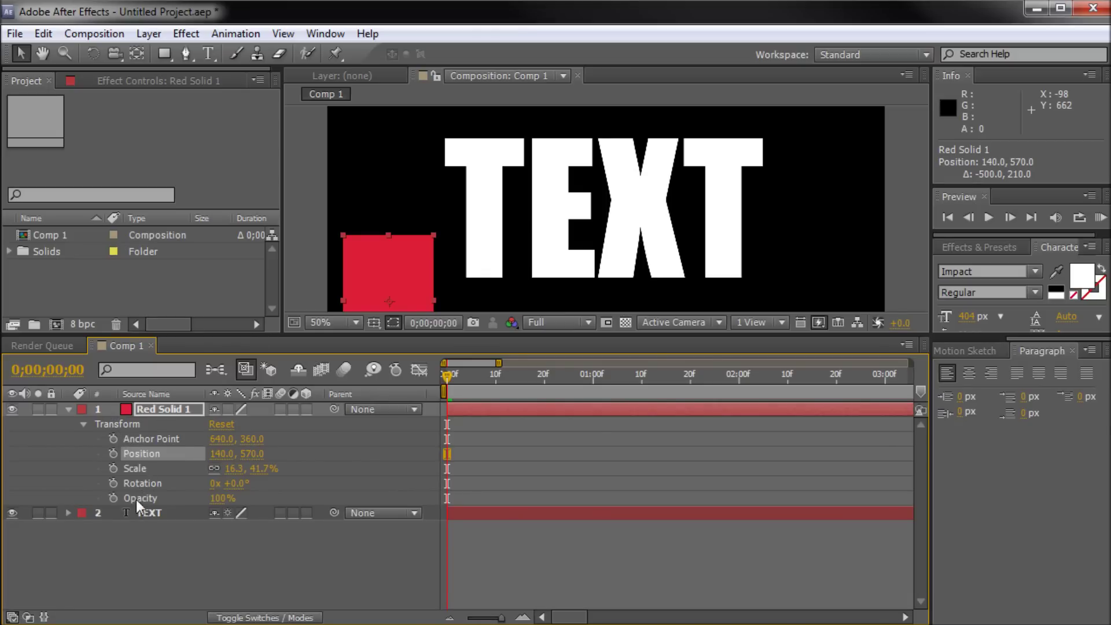
pyautogui.click(155, 408)
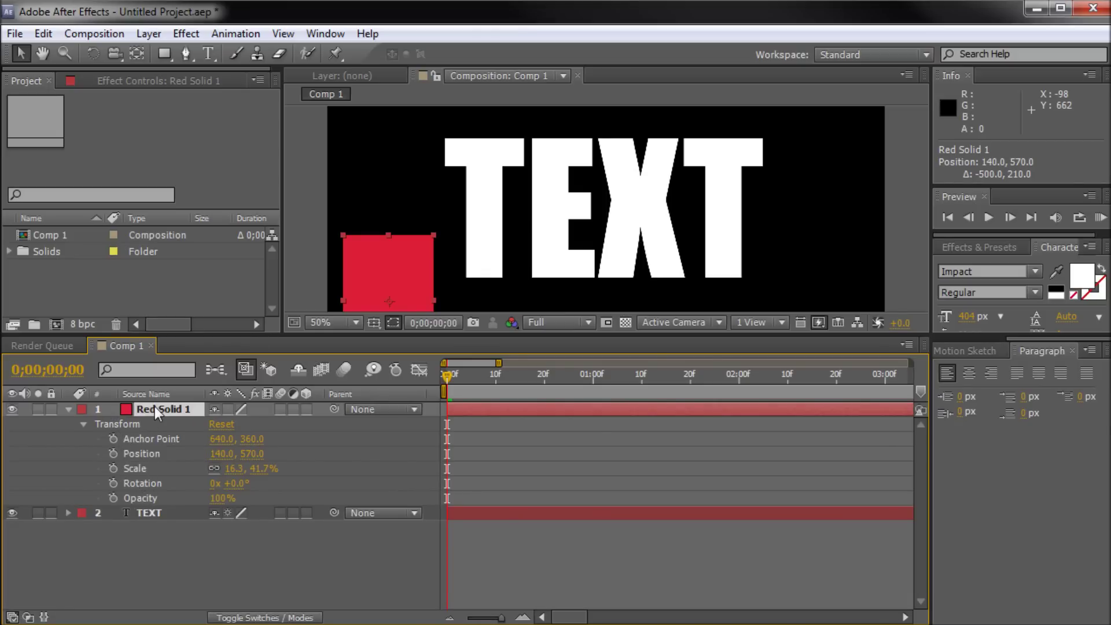
# Delete Red Solid 1 and expand the TEXT layer's Text property group
pyautogui.press('Delete')
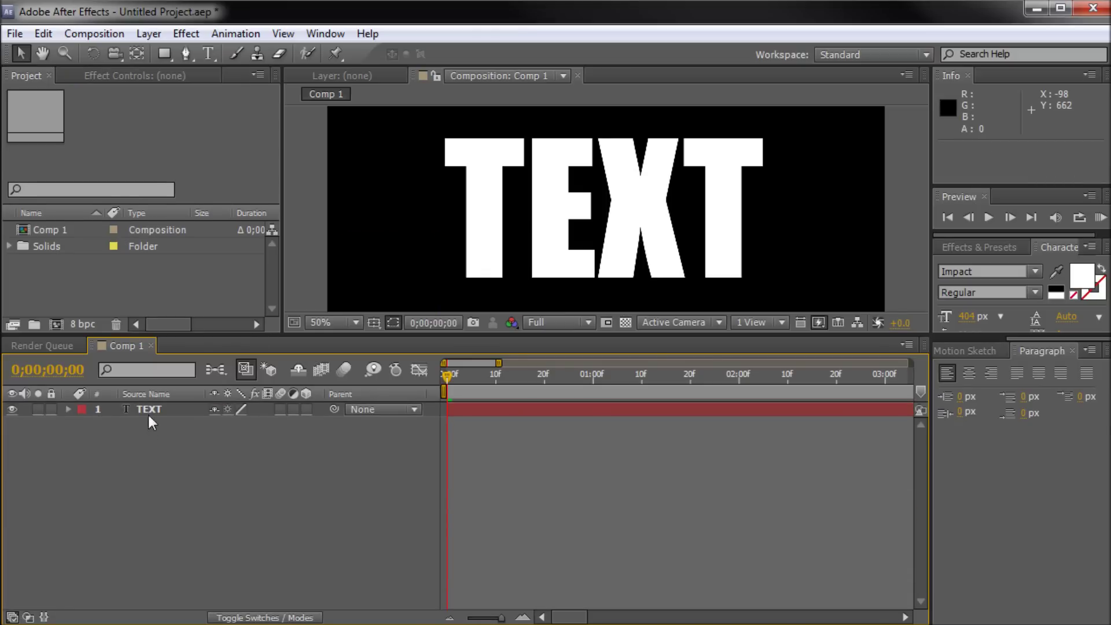
pyautogui.click(68, 410)
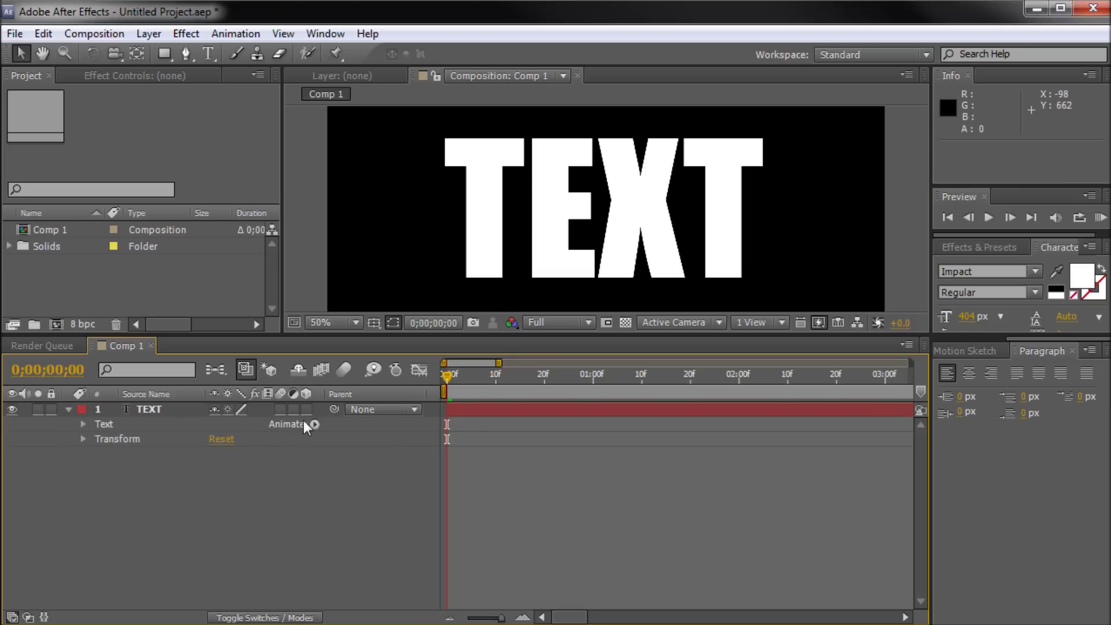
pyautogui.click(84, 437)
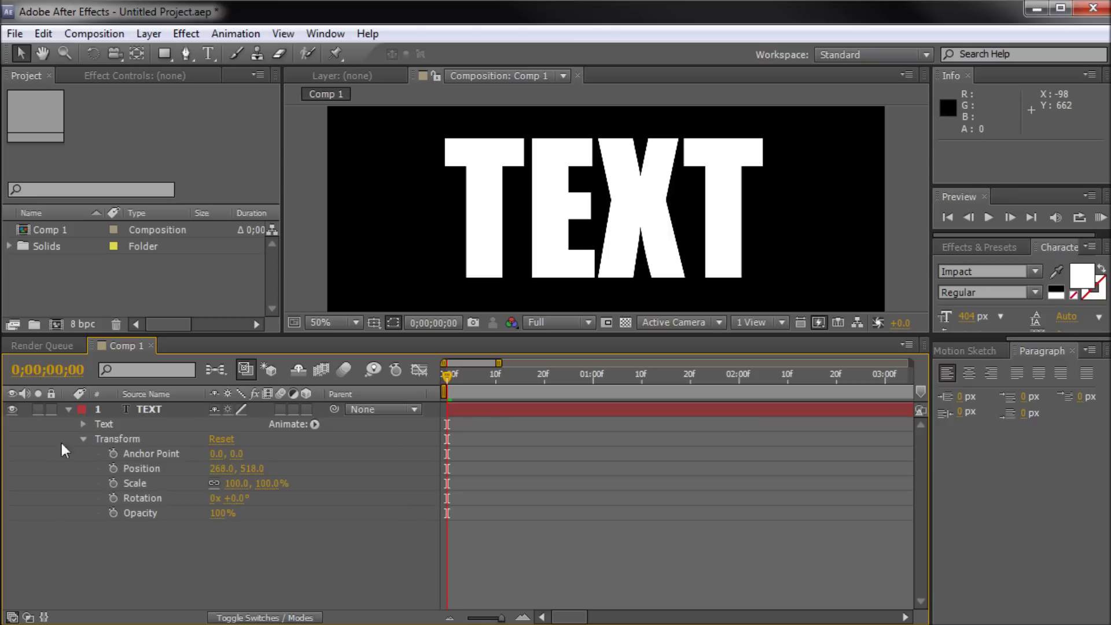
pyautogui.click(83, 439)
pyautogui.click(82, 425)
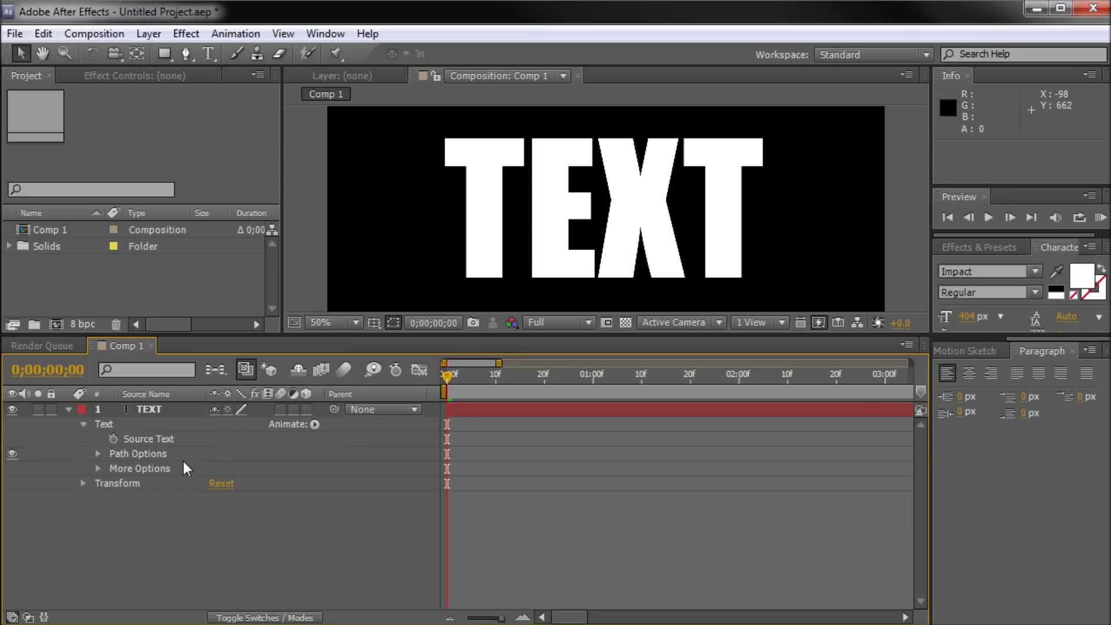
# Browse the Animate menu of text animator properties while resizing the timeline and viewer
pyautogui.click(315, 424)
pyautogui.click(221, 526)
pyautogui.moveTo(252, 340); pyautogui.dragTo(250, 145)
pyautogui.click(312, 235)
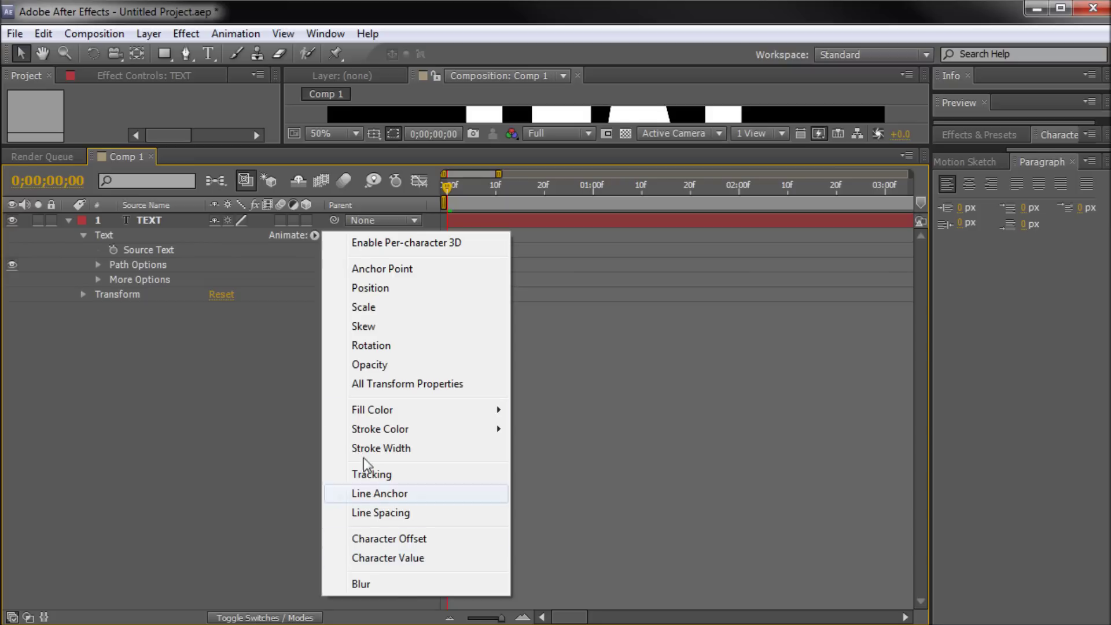
pyautogui.click(248, 405)
pyautogui.moveTo(295, 146); pyautogui.dragTo(286, 390)
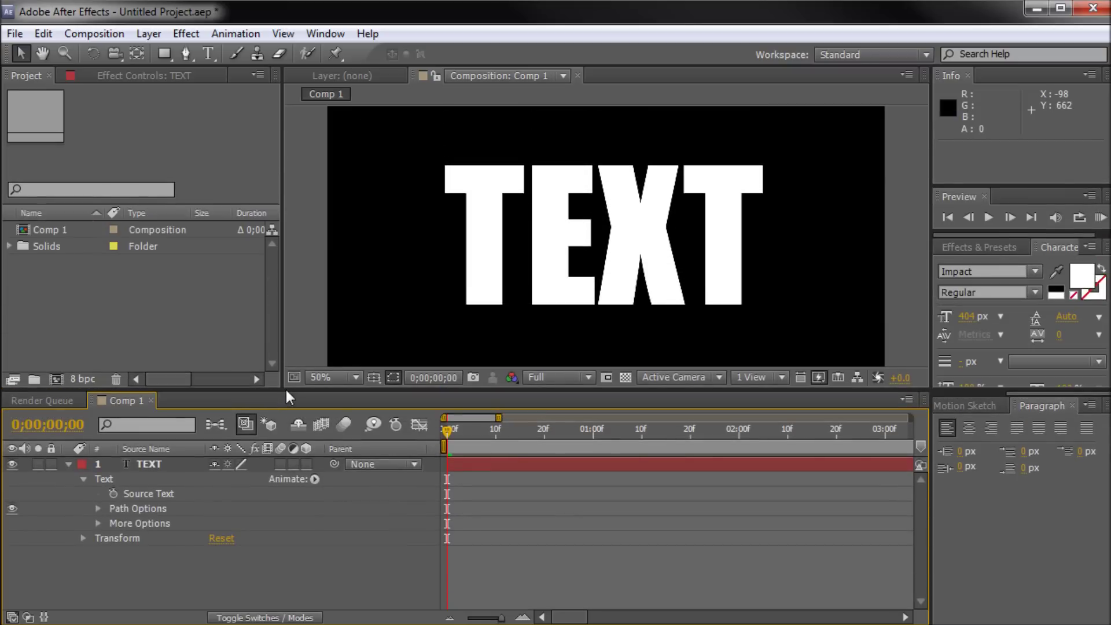
pyautogui.click(314, 478)
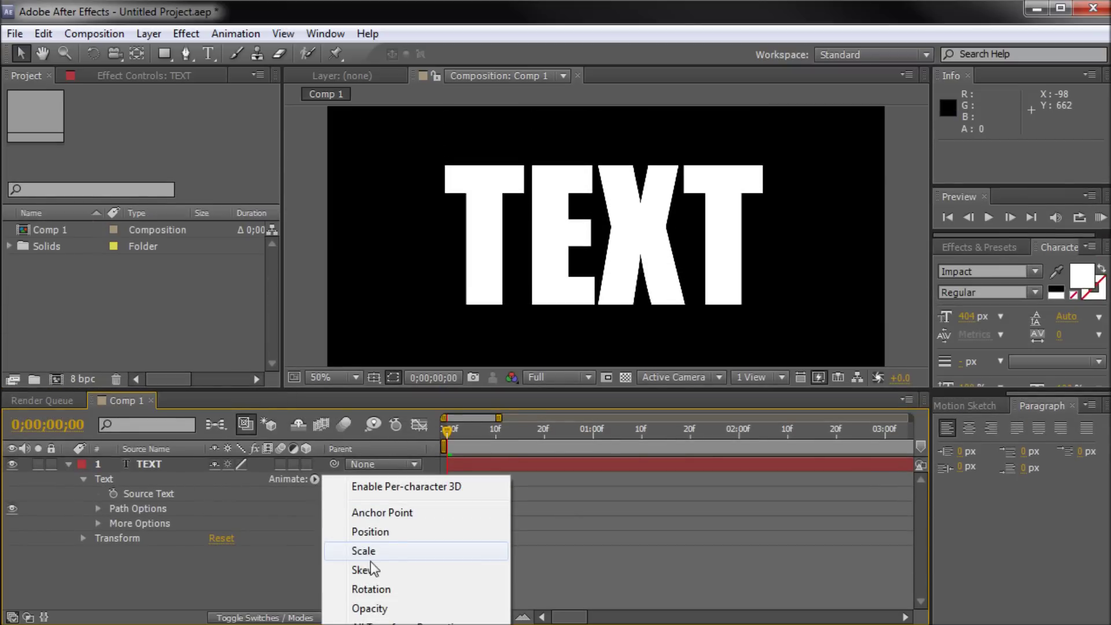
# Add a per-letter Rotation animator (Animator 1) to TEXT and reveal the layer's Transform properties
pyautogui.click(372, 589)
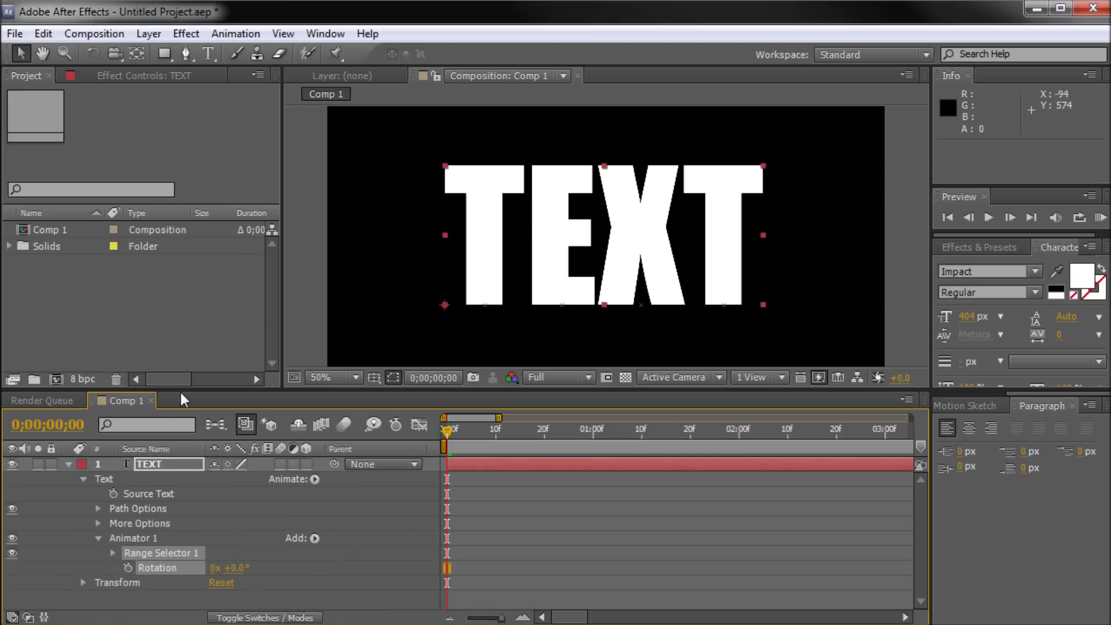
pyautogui.moveTo(180, 387); pyautogui.dragTo(193, 352)
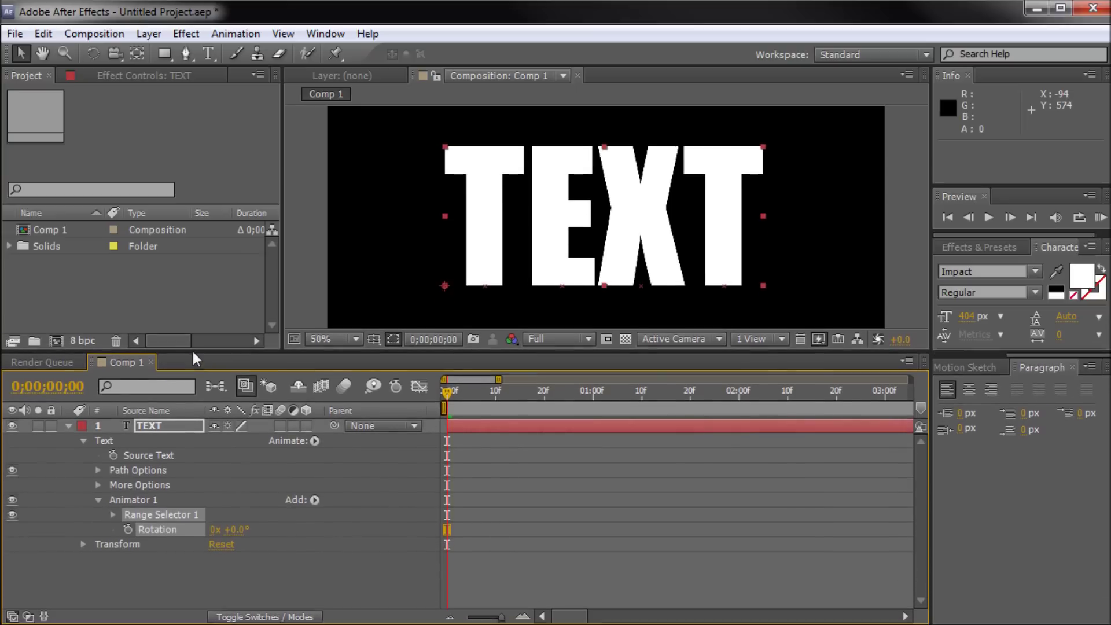
pyautogui.click(83, 544)
# Keyframe layer Rotation at frame 0 and tilt the TEXT layer at 20f
pyautogui.click(114, 586)
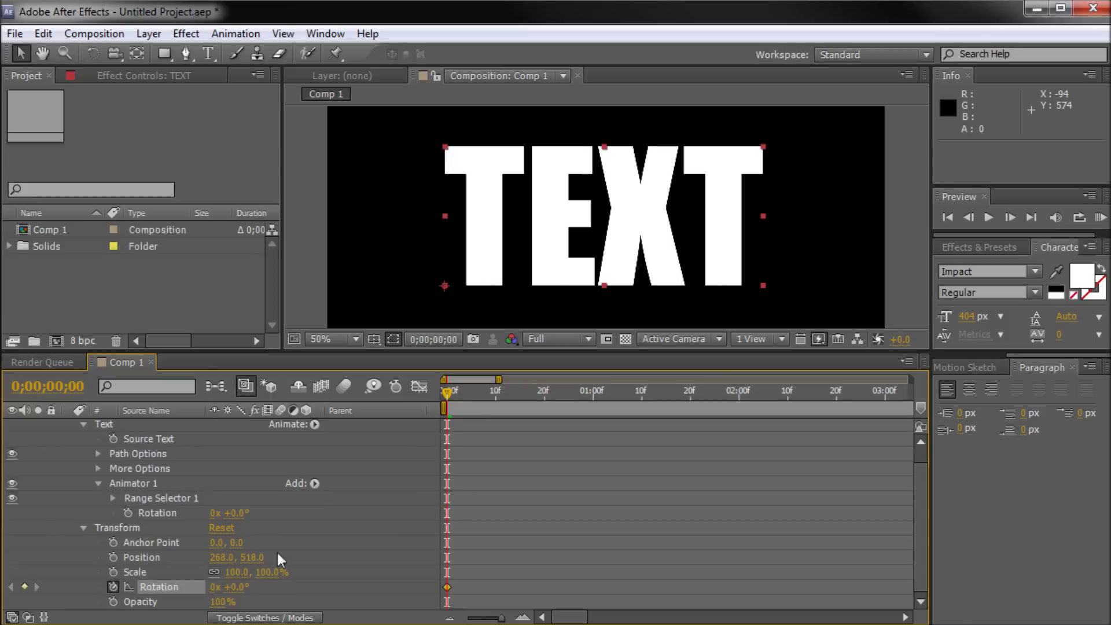
pyautogui.moveTo(450, 392); pyautogui.dragTo(547, 391)
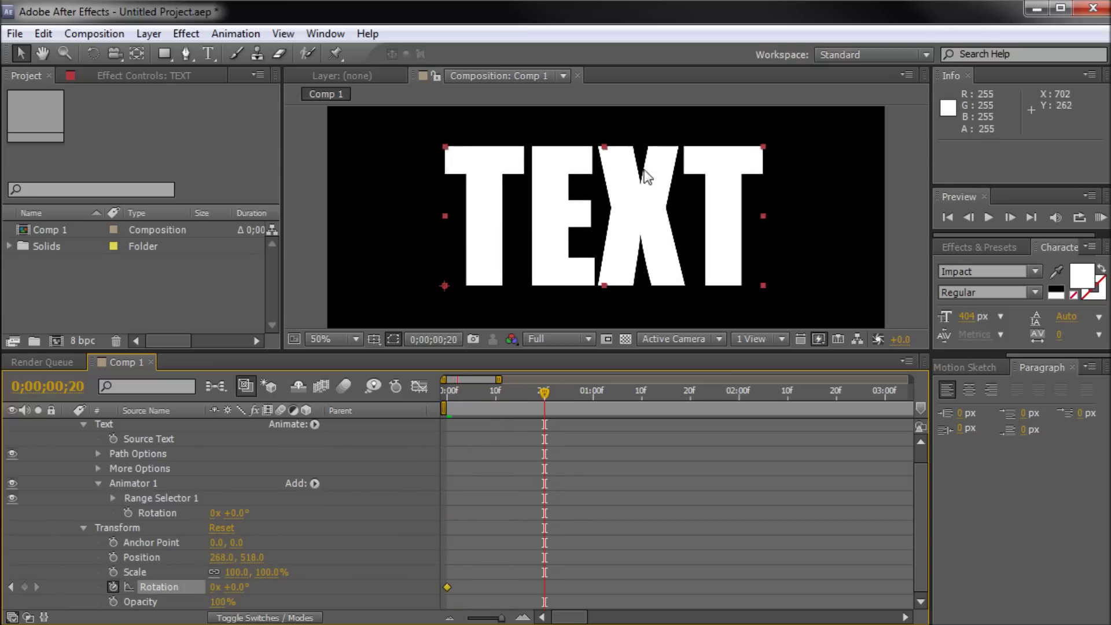
pyautogui.click(92, 54)
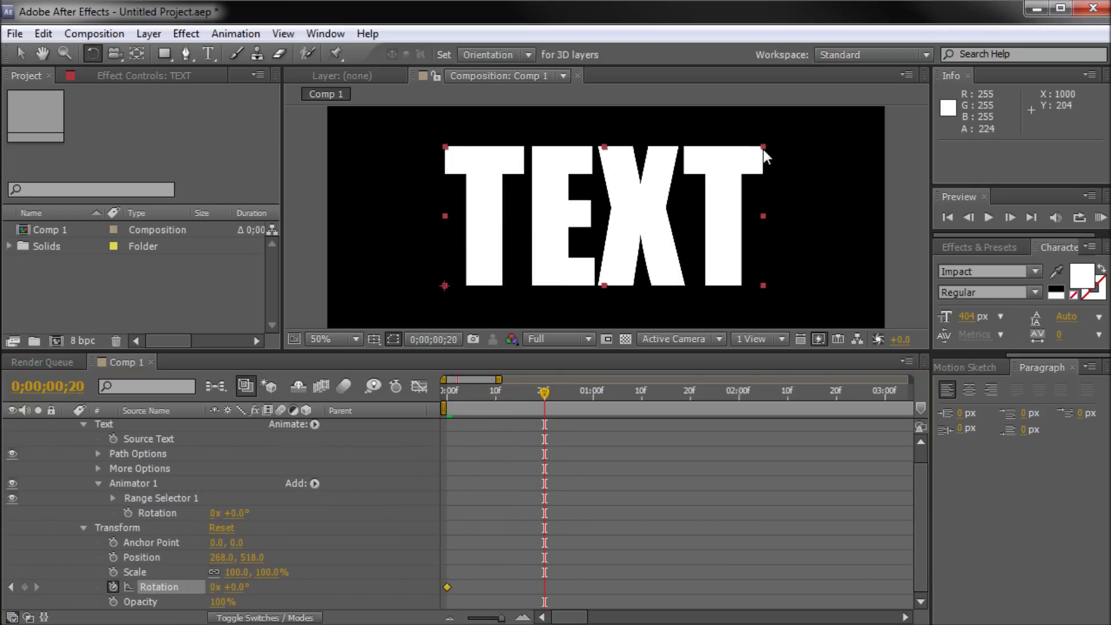
pyautogui.moveTo(762, 157); pyautogui.dragTo(677, 162)
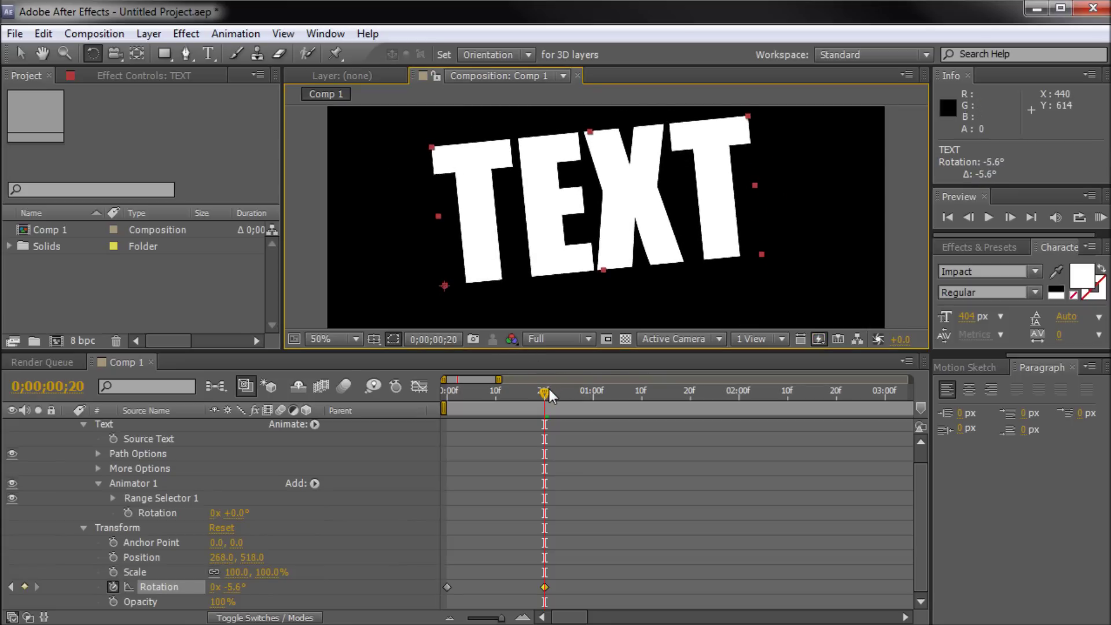
pyautogui.moveTo(544, 392); pyautogui.dragTo(506, 393)
# Return to frame 0 and delete the layer Rotation keyframes
pyautogui.press('Home')
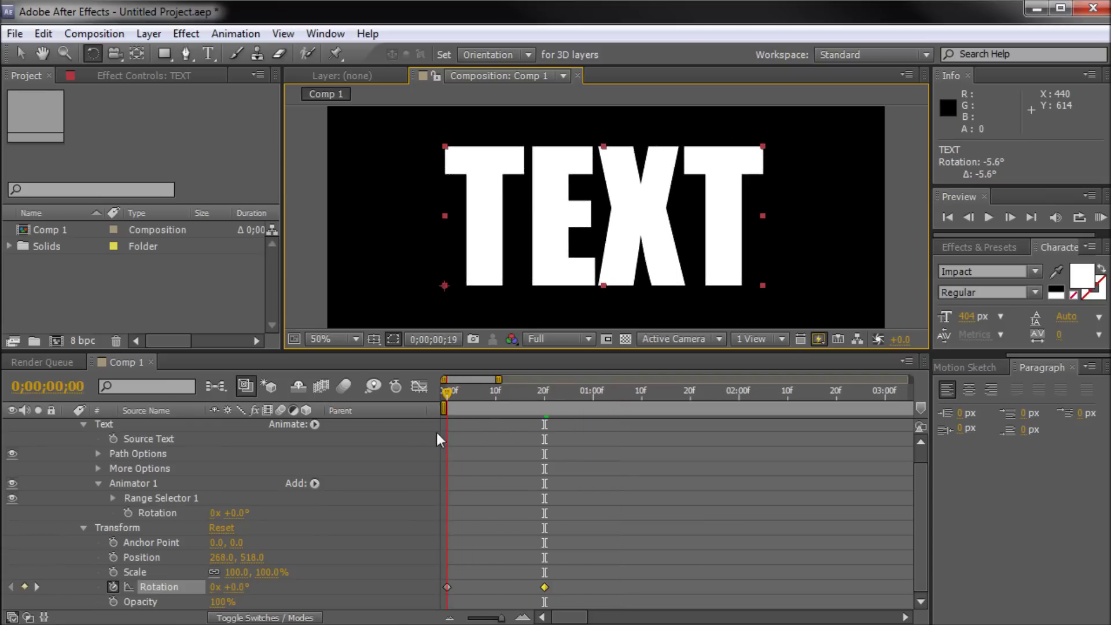
pyautogui.click(537, 505)
pyautogui.click(142, 587)
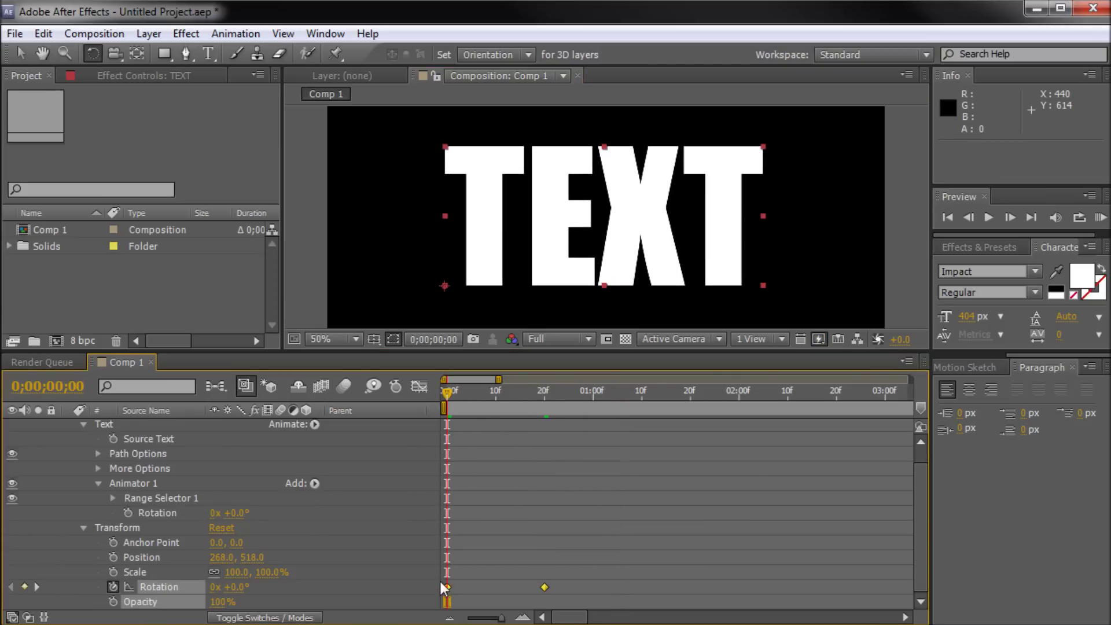
pyautogui.press('Delete')
pyautogui.click(83, 527)
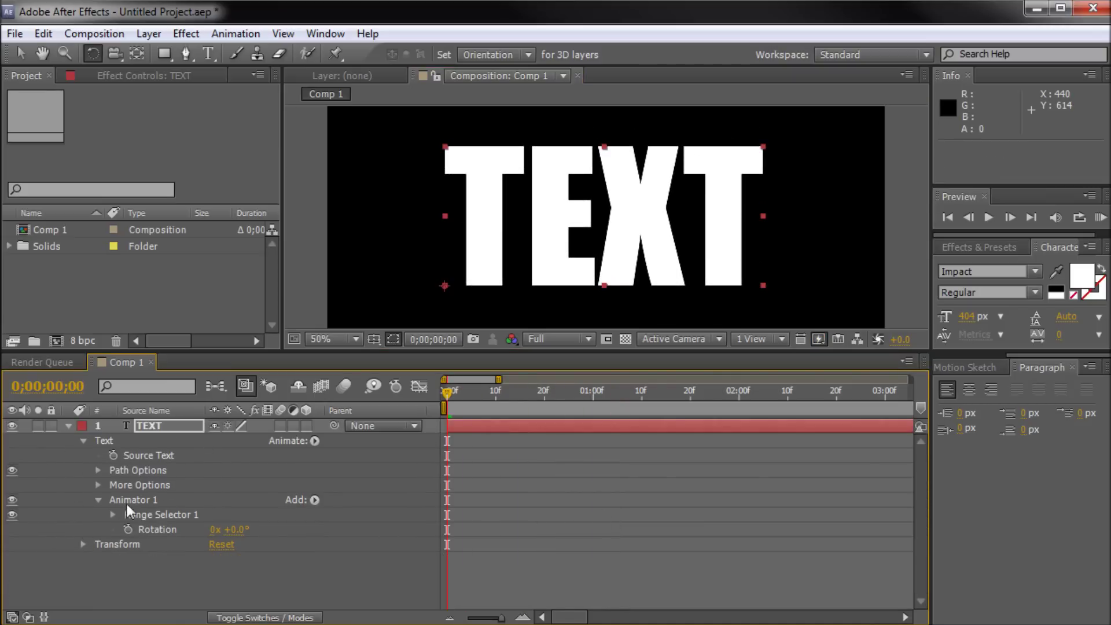
pyautogui.click(314, 441)
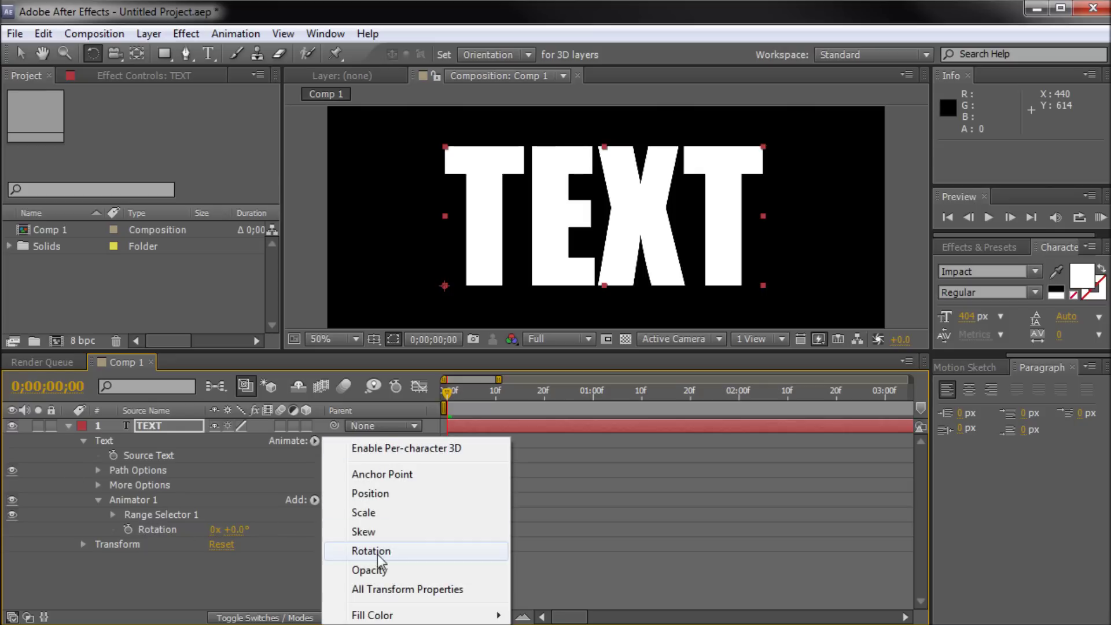
pyautogui.click(247, 457)
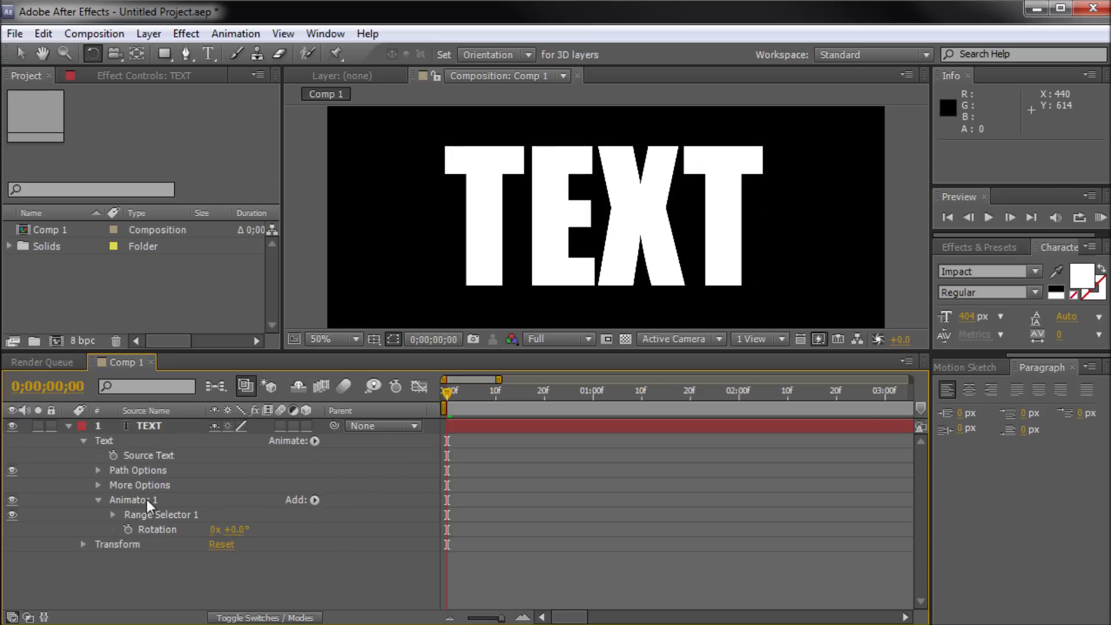
pyautogui.click(116, 500)
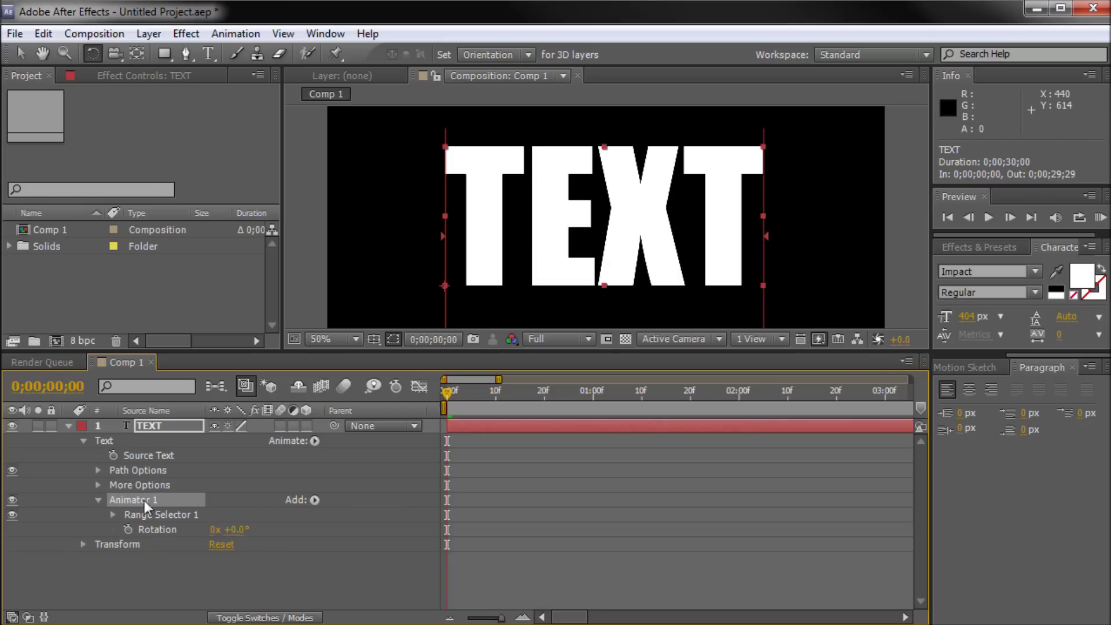
pyautogui.click(143, 516)
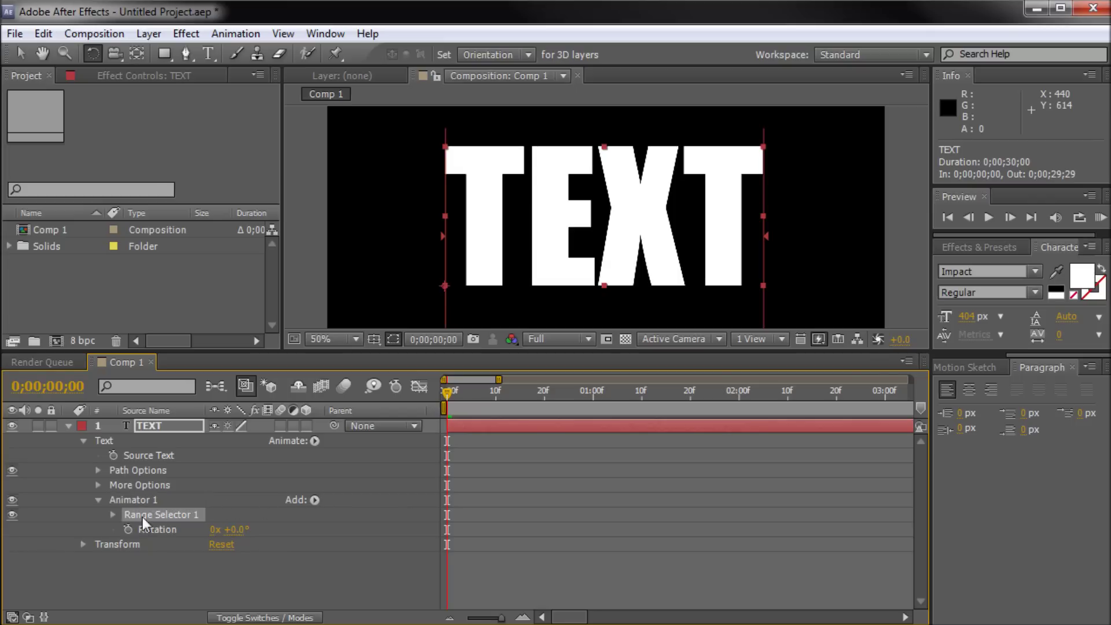
pyautogui.click(171, 530)
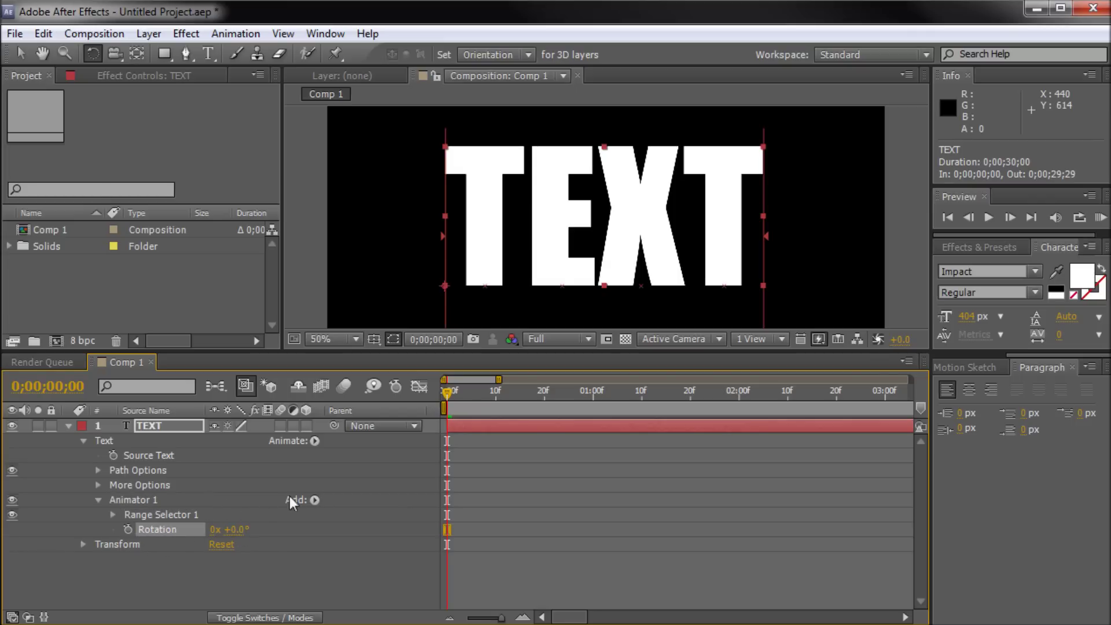
pyautogui.click(315, 500)
pyautogui.moveTo(362, 507)
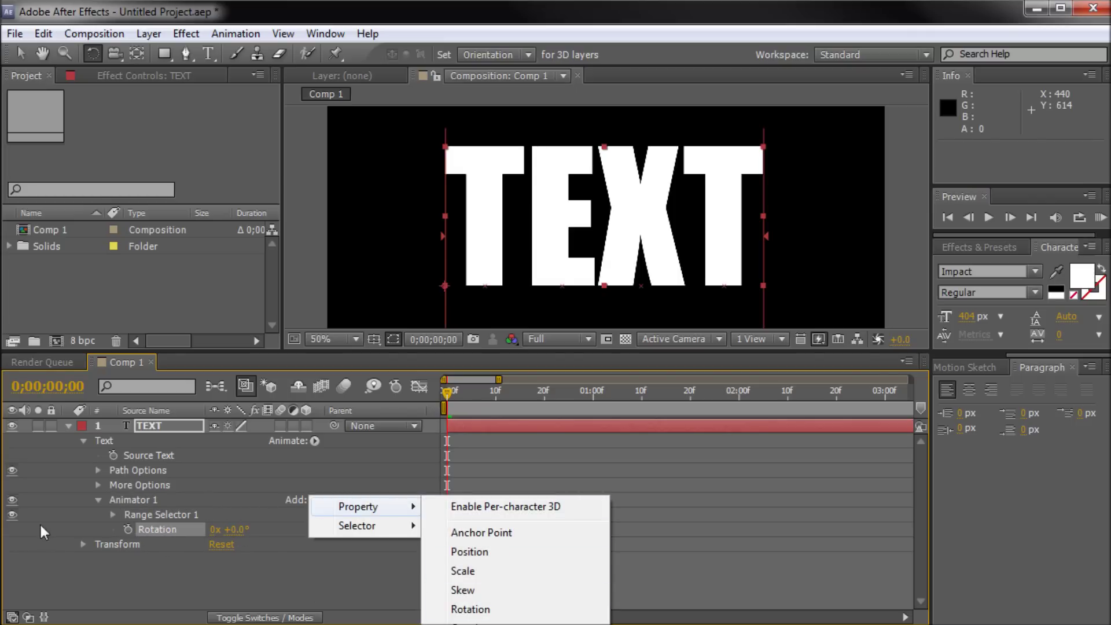
pyautogui.click(155, 588)
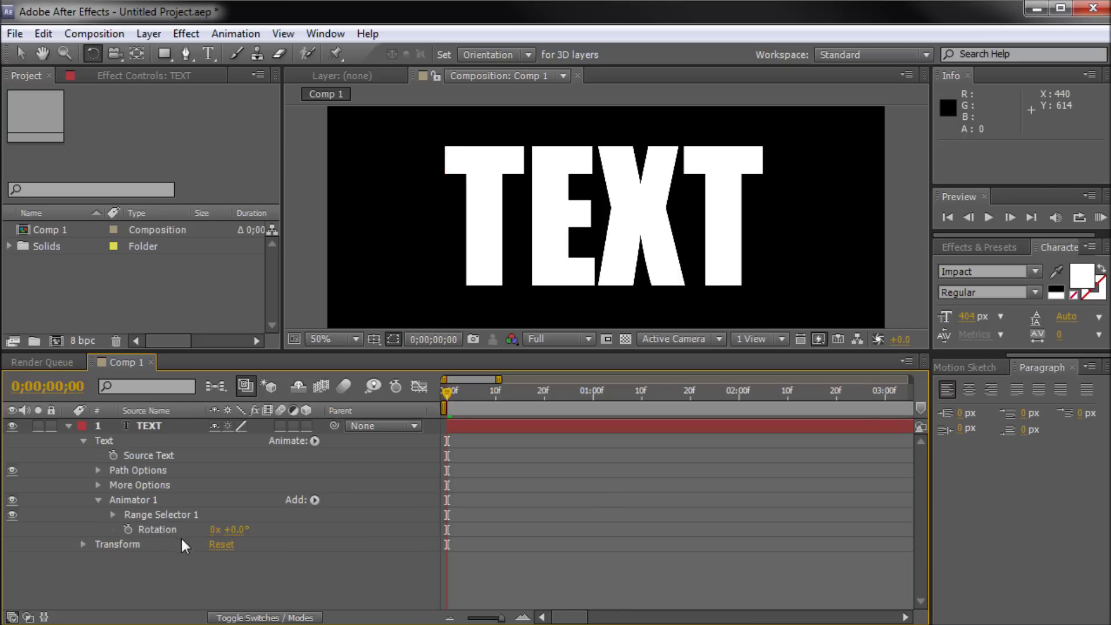
# Keyframe Animator 1 Rotation from 0° at frame 0 to 37° at one second
pyautogui.click(128, 529)
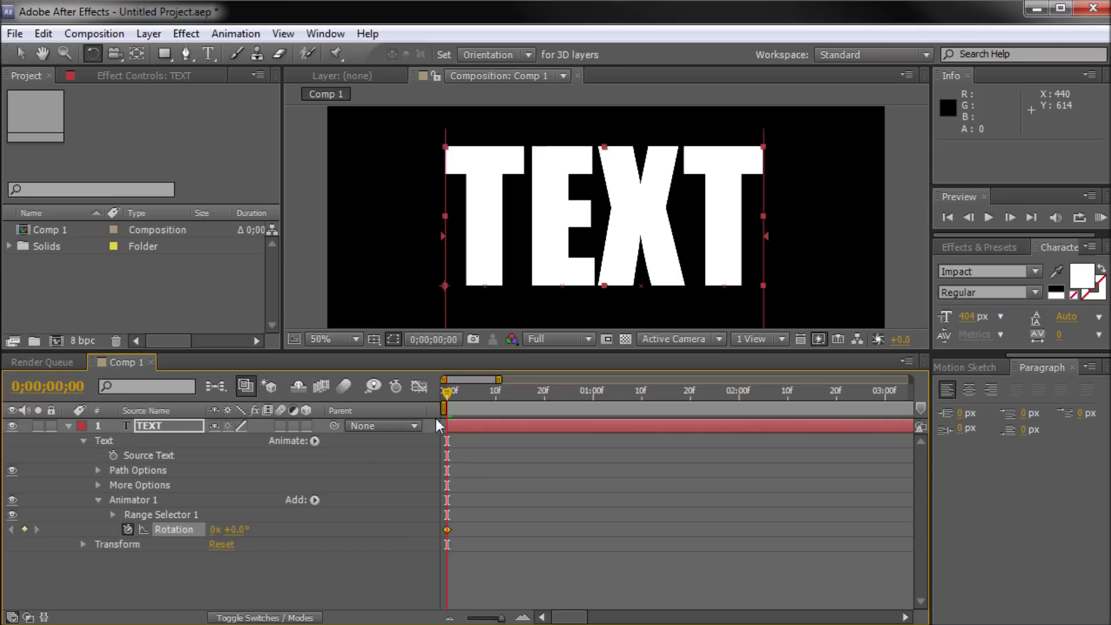
pyautogui.moveTo(446, 391); pyautogui.dragTo(595, 398)
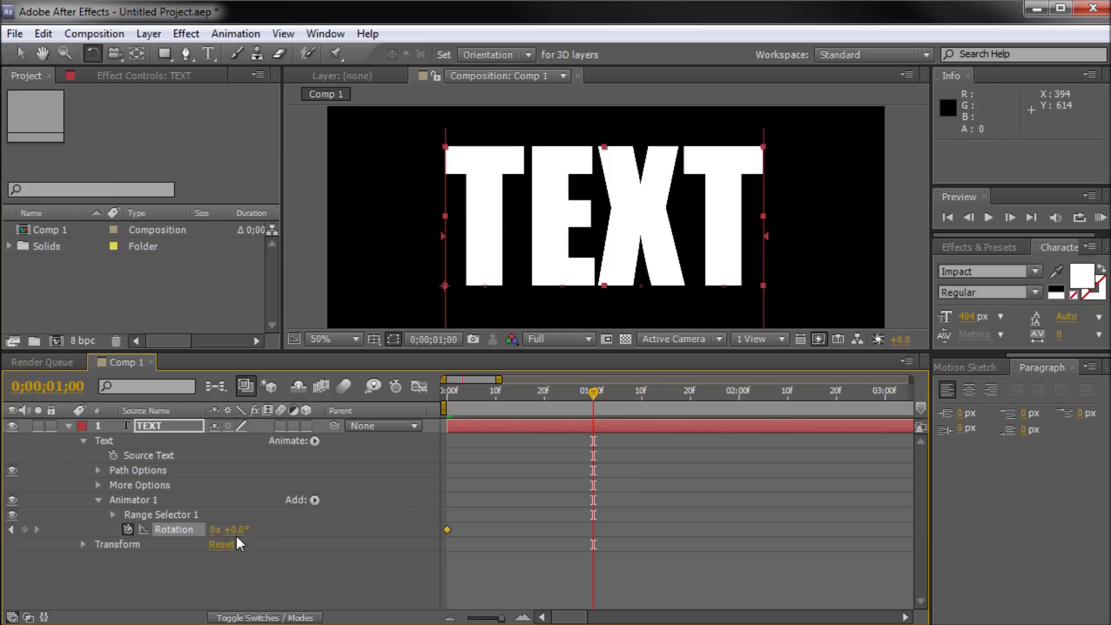
pyautogui.moveTo(235, 531); pyautogui.dragTo(277, 522)
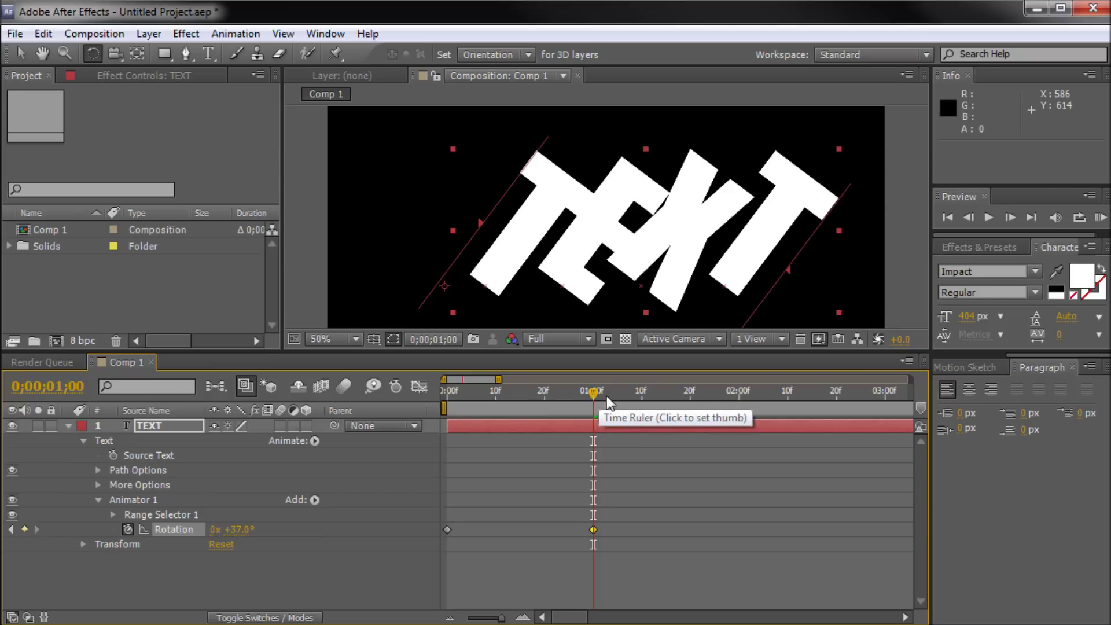
pyautogui.moveTo(595, 392); pyautogui.dragTo(277, 431)
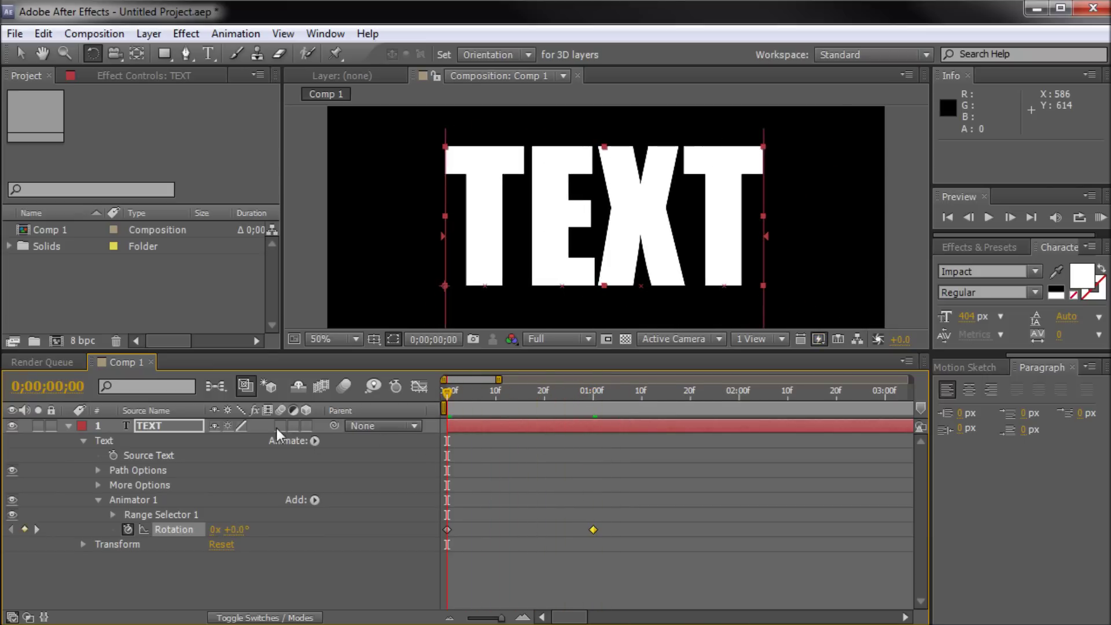
# Add Tracking to Animator 1 and keyframe Tracking Amount from 0 at frame 0 to 62 at one second
pyautogui.click(314, 499)
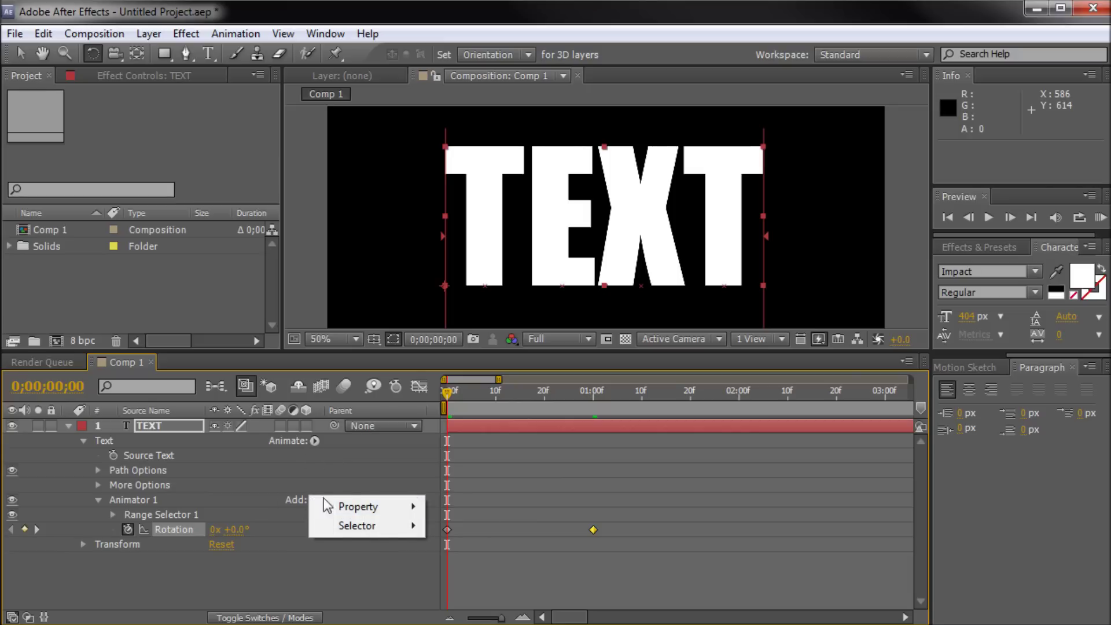
pyautogui.moveTo(354, 505)
pyautogui.click(510, 553)
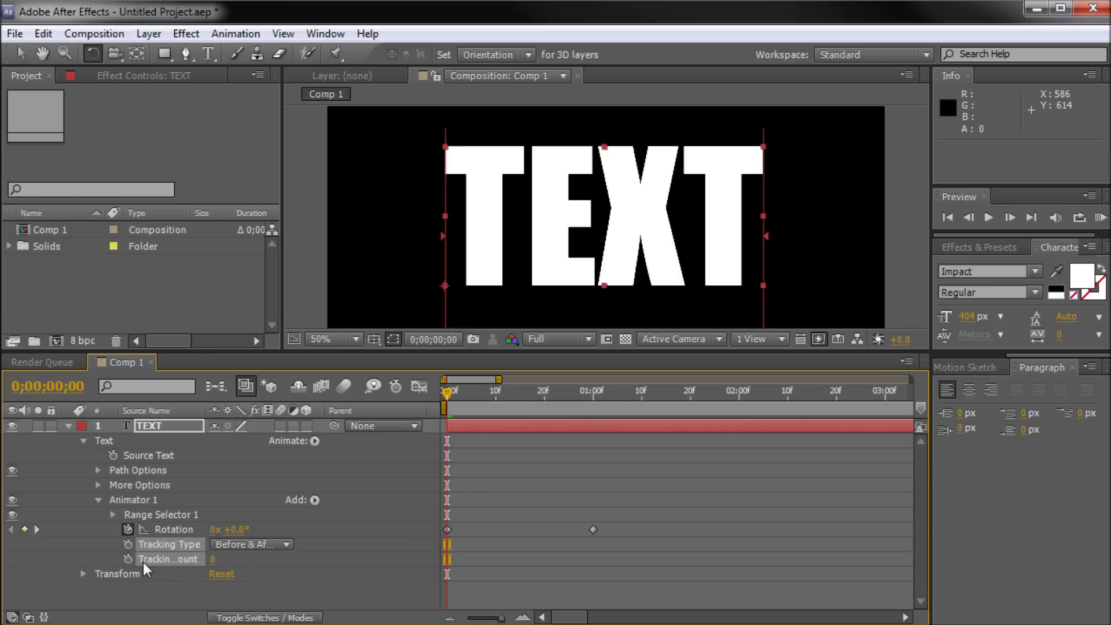
pyautogui.click(128, 559)
pyautogui.moveTo(438, 391); pyautogui.dragTo(589, 418)
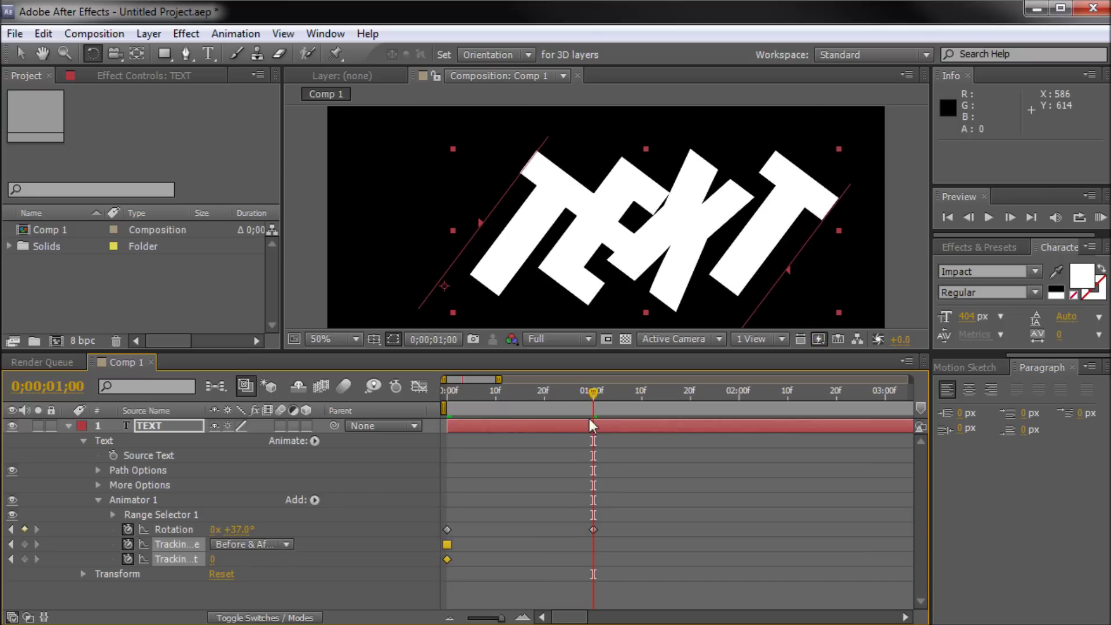
pyautogui.moveTo(214, 558); pyautogui.dragTo(224, 556)
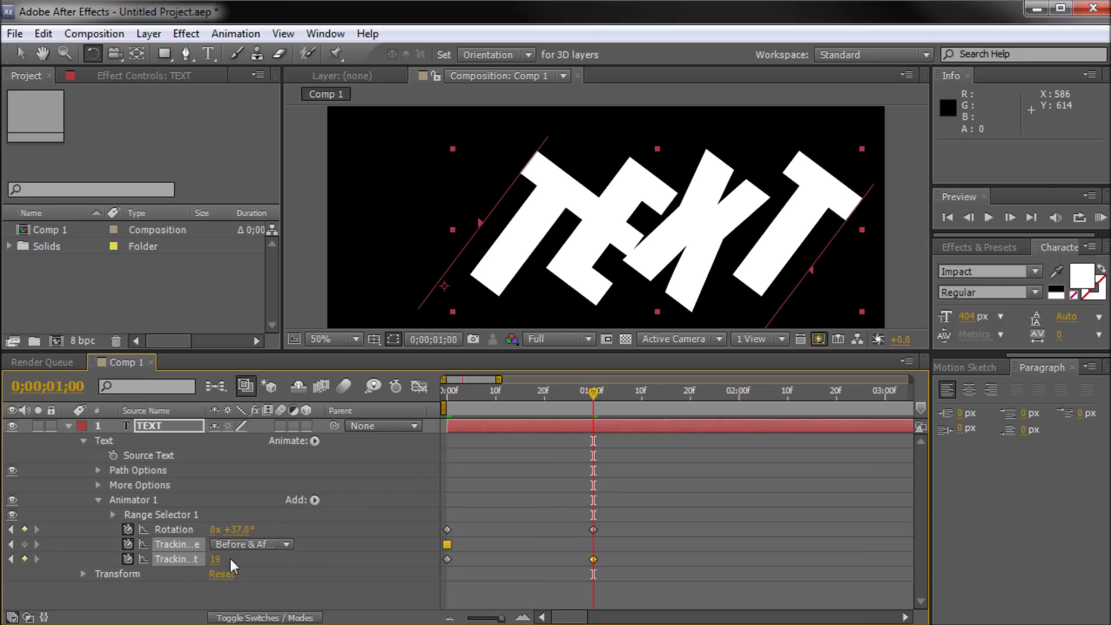
pyautogui.moveTo(230, 557); pyautogui.dragTo(259, 551)
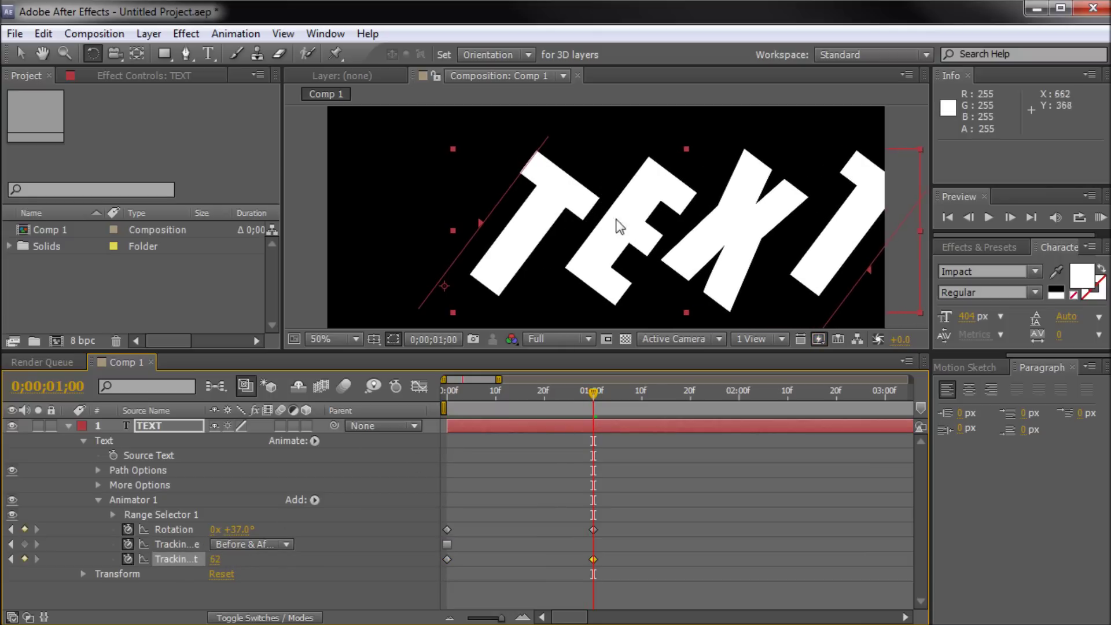
# Shift the TEXT layer left and scrub through the rotation and tracking animation
pyautogui.press('v')
pyautogui.moveTo(596, 237); pyautogui.dragTo(544, 234)
pyautogui.moveTo(596, 395); pyautogui.dragTo(388, 406)
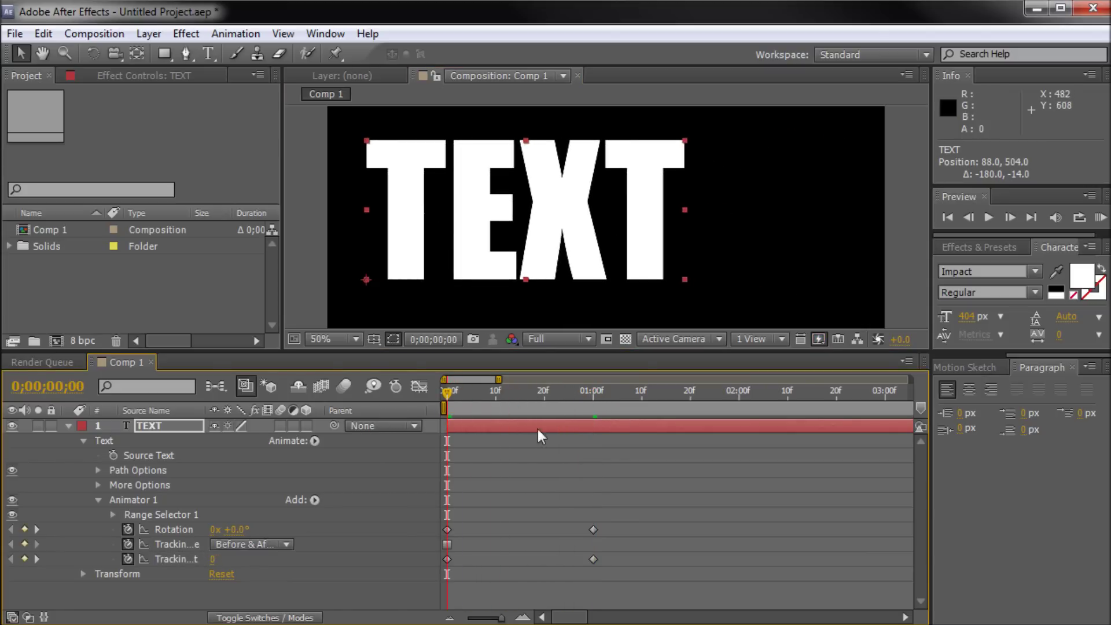
pyautogui.moveTo(449, 394); pyautogui.dragTo(637, 382)
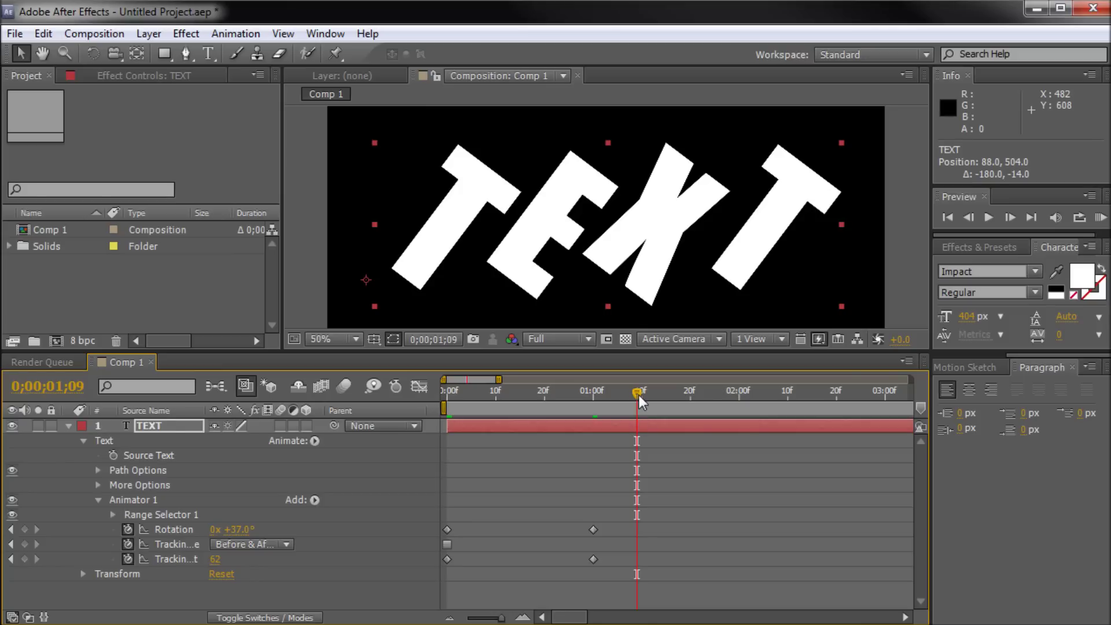
pyautogui.moveTo(638, 394); pyautogui.dragTo(430, 463)
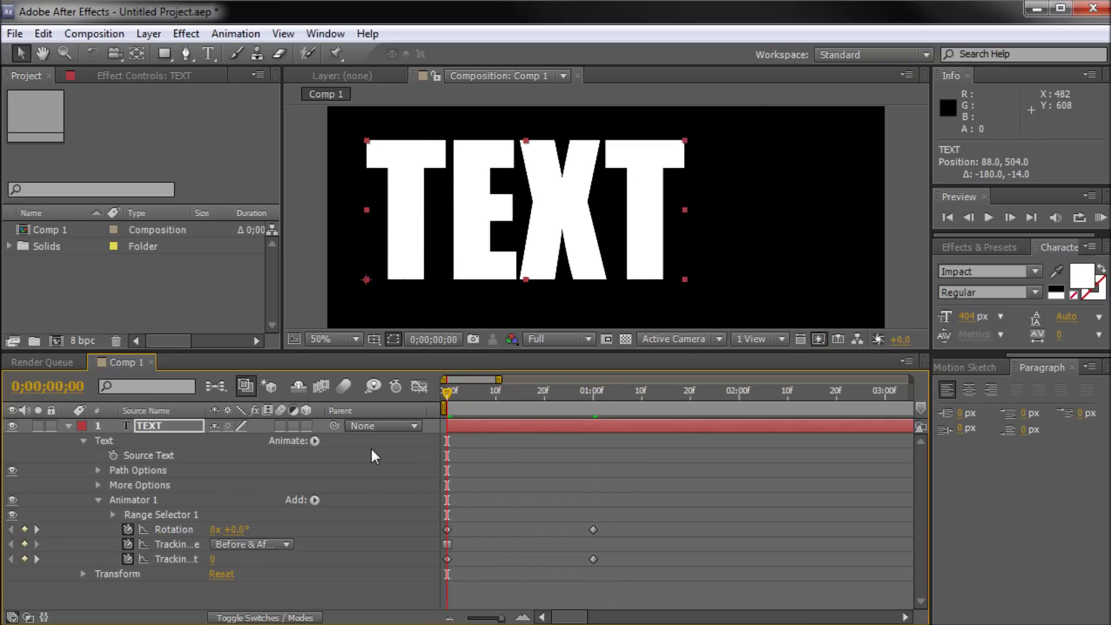
# Add an RGB Fill Color animator (Animator 2) and keyframe its colour at frame 0
pyautogui.click(312, 441)
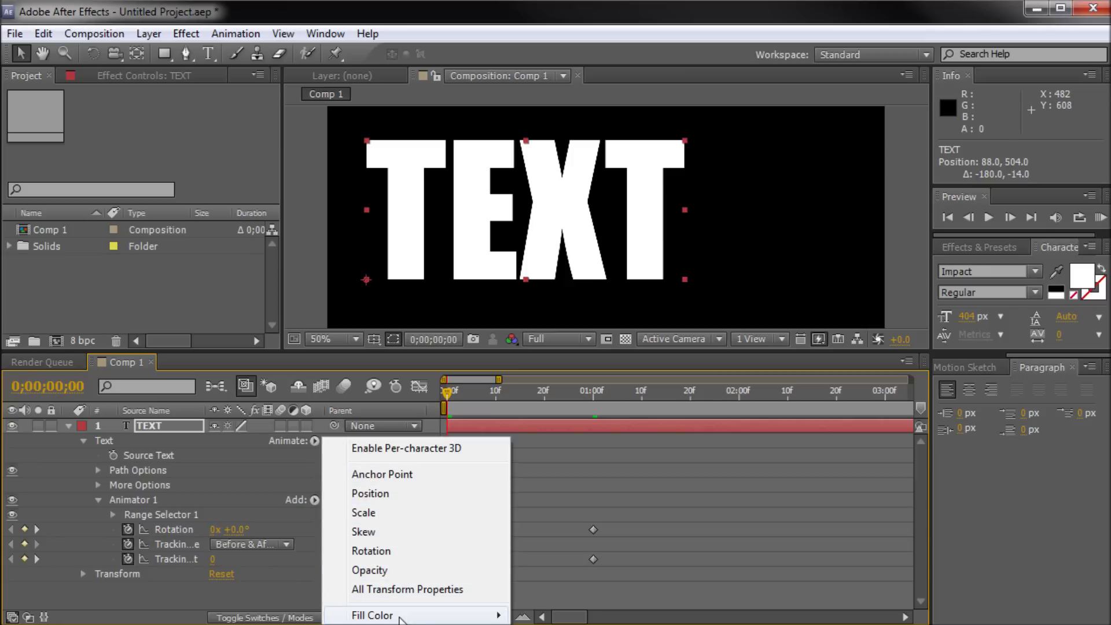
pyautogui.moveTo(406, 615)
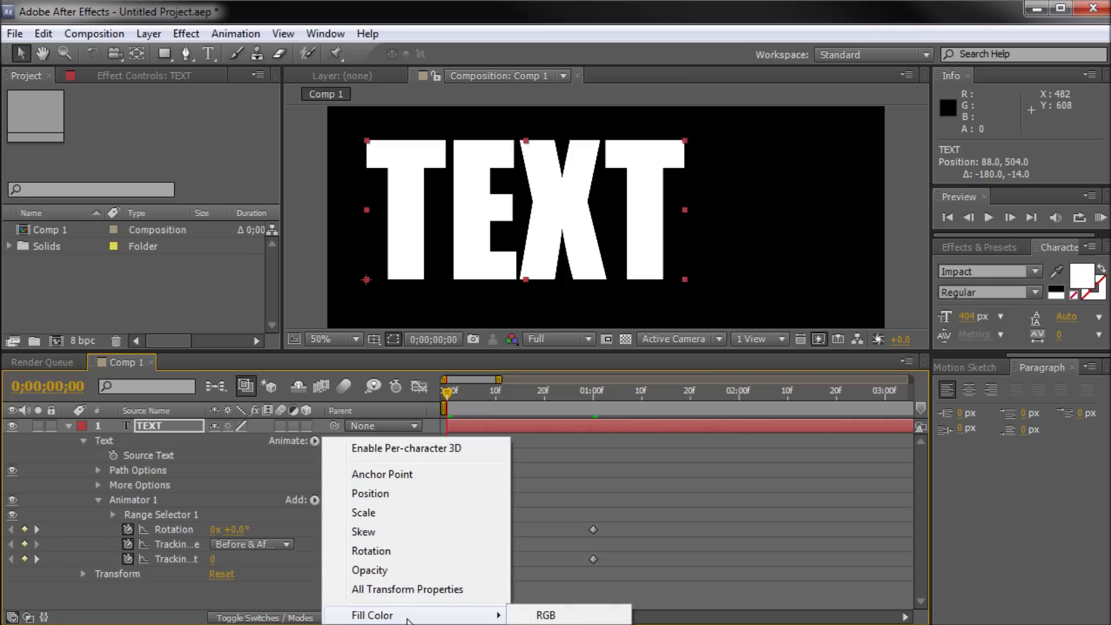
pyautogui.click(541, 613)
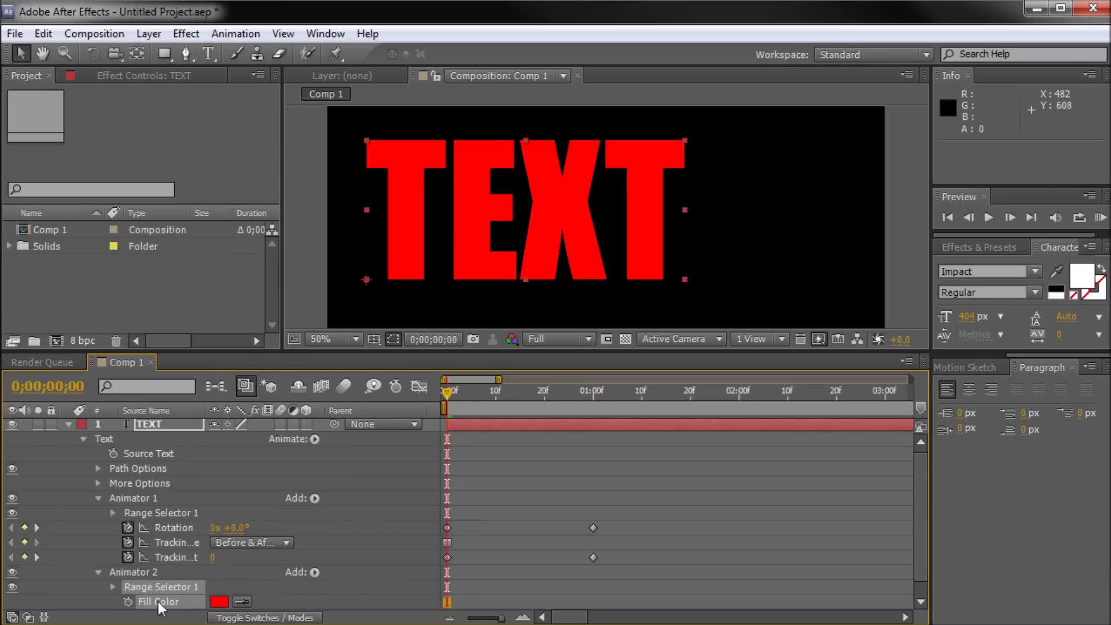
pyautogui.click(128, 602)
pyautogui.moveTo(467, 403); pyautogui.dragTo(595, 415)
# Set the fill colour to a bright blue at one second
pyautogui.click(224, 600)
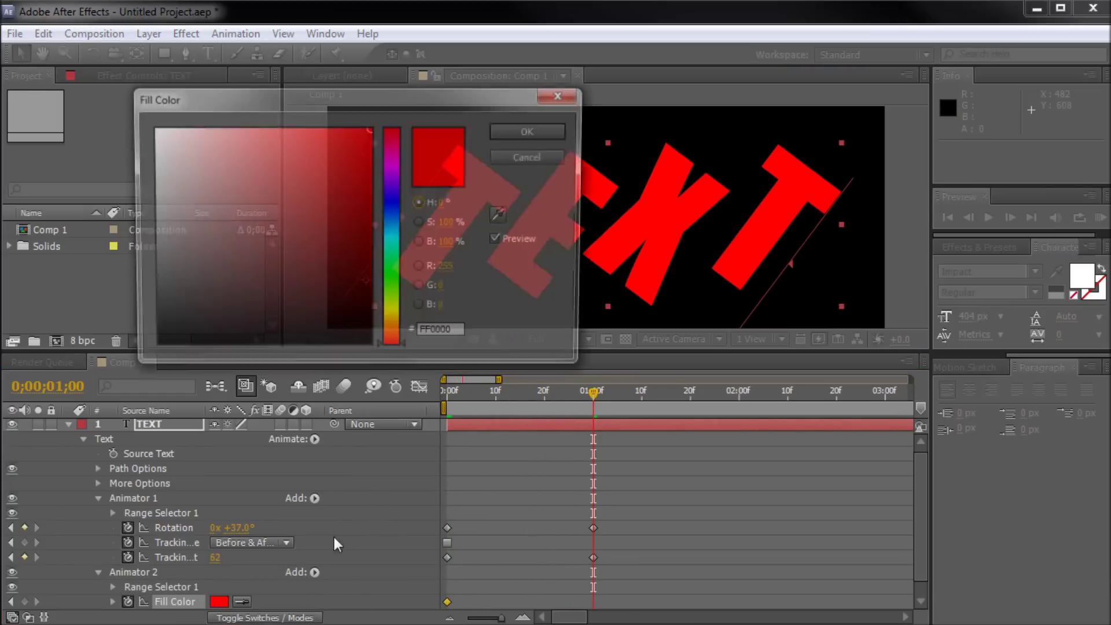
pyautogui.click(310, 218)
pyautogui.moveTo(385, 217); pyautogui.dragTo(377, 221)
pyautogui.click(362, 160)
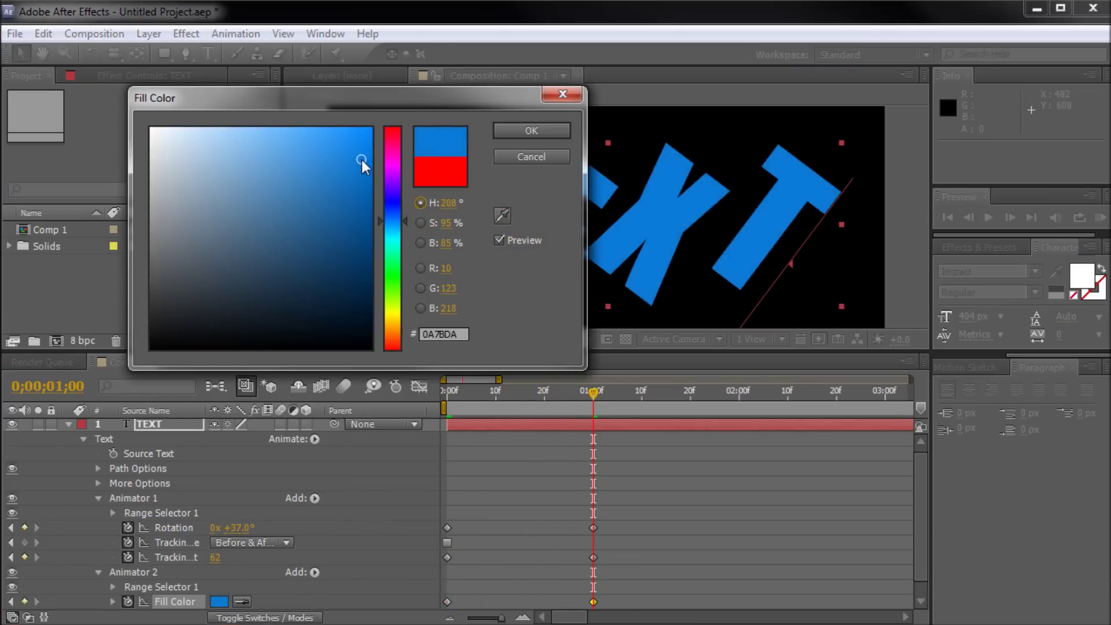
pyautogui.click(524, 130)
pyautogui.moveTo(593, 396); pyautogui.dragTo(486, 443)
# Delete all animator keyframes and properties, leaving only the Range Selectors
pyautogui.moveTo(624, 605); pyautogui.dragTo(442, 516)
pyautogui.press('Delete')
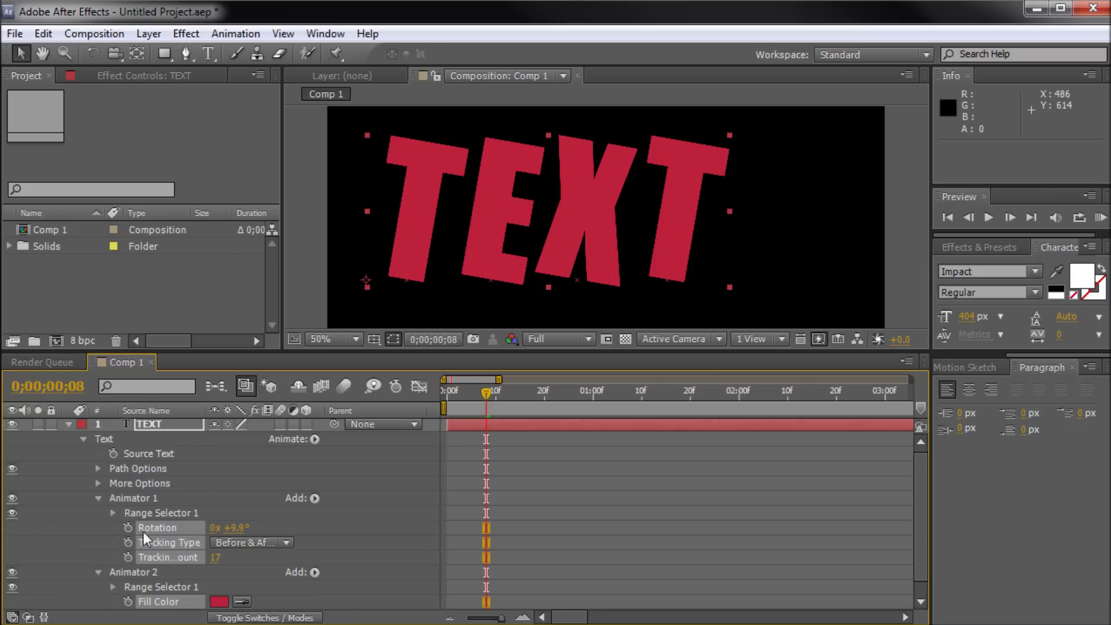
pyautogui.press('Delete')
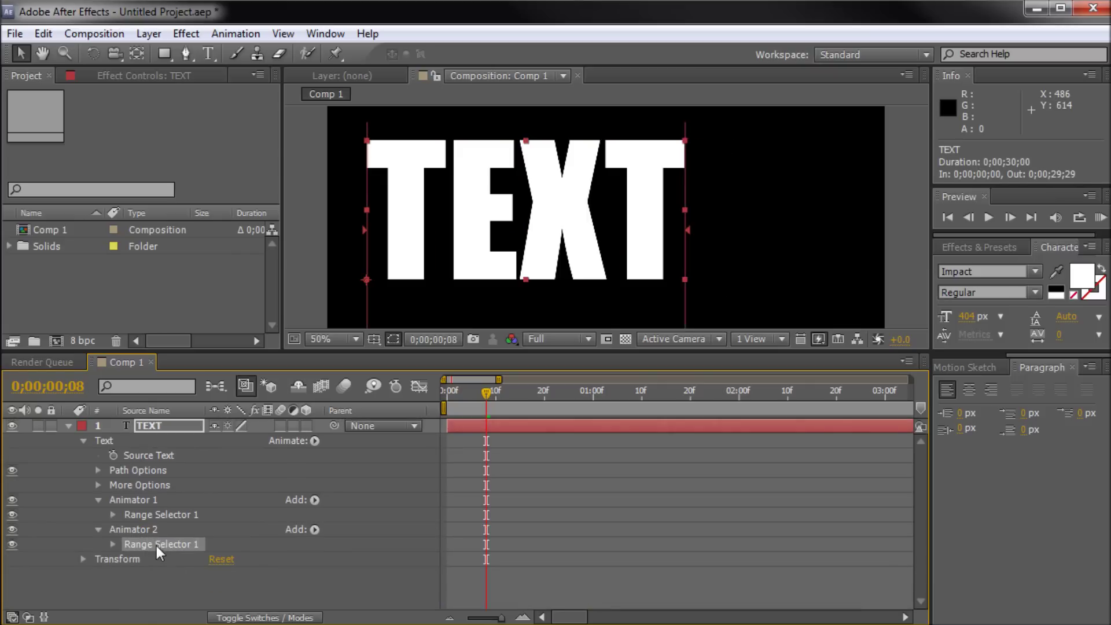
# Add Character Offset to Animator 2, keyframed from 0 at frame 0 to 25 at one second
pyautogui.click(312, 531)
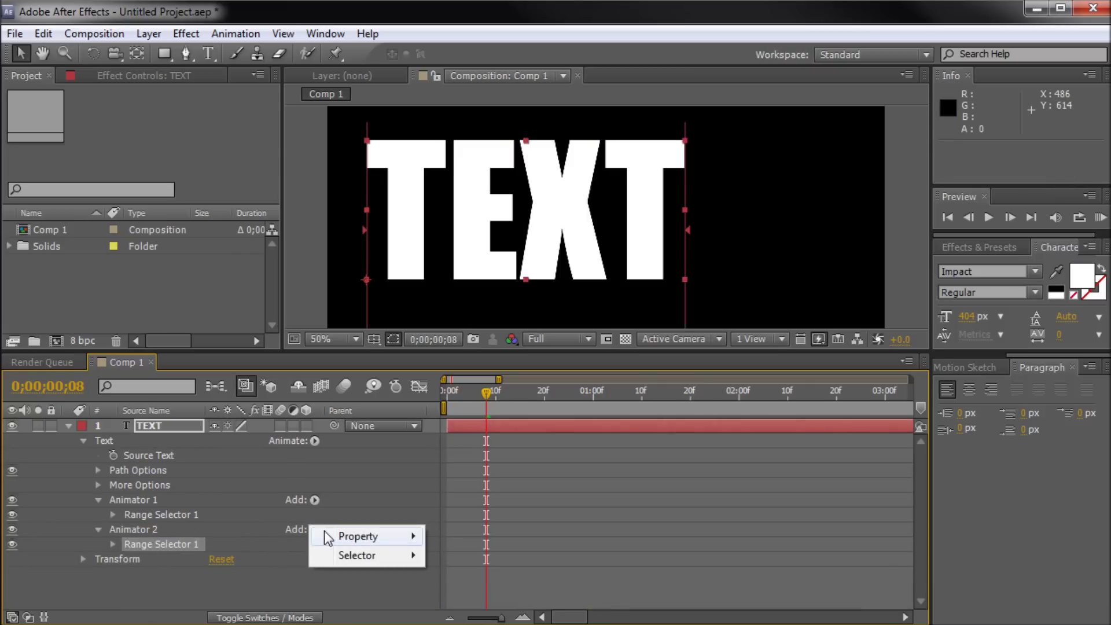
pyautogui.moveTo(326, 537)
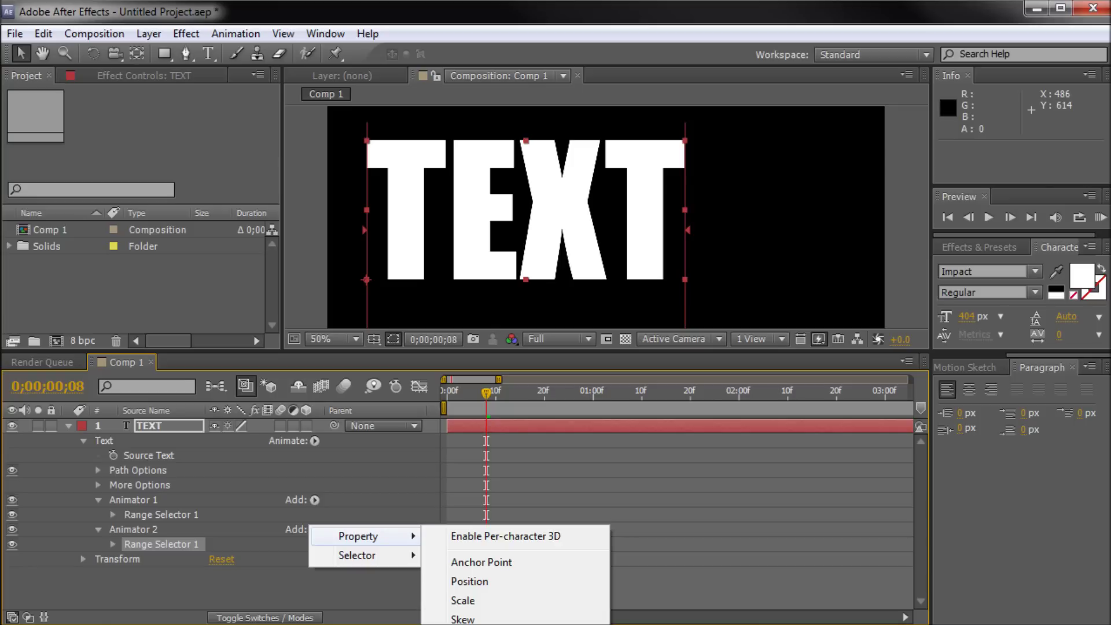
pyautogui.click(475, 622)
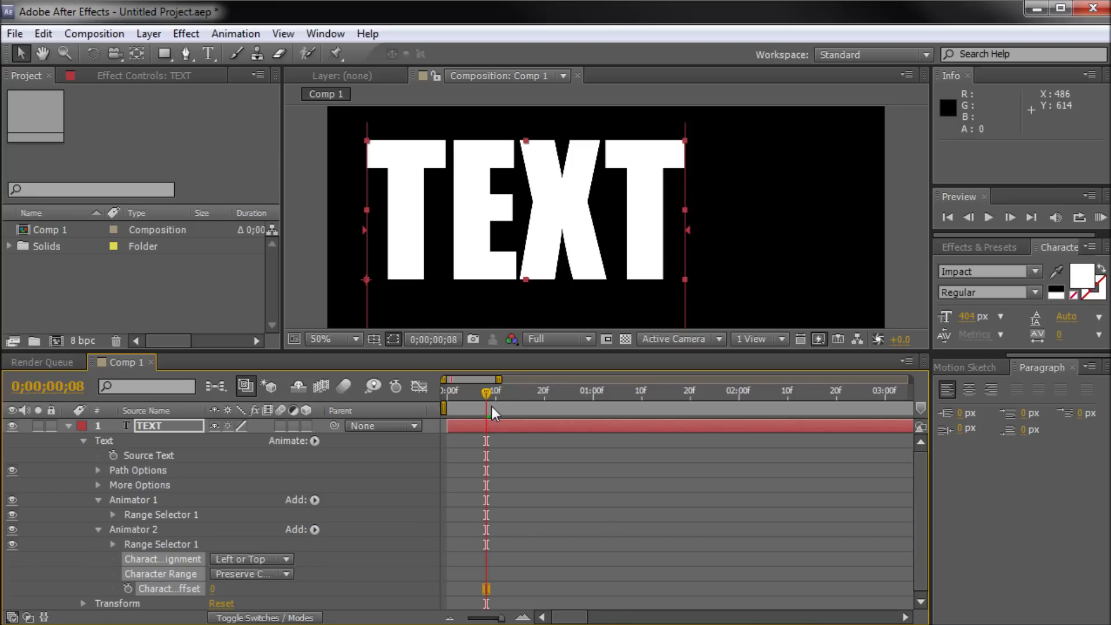
pyautogui.moveTo(486, 393); pyautogui.dragTo(442, 392)
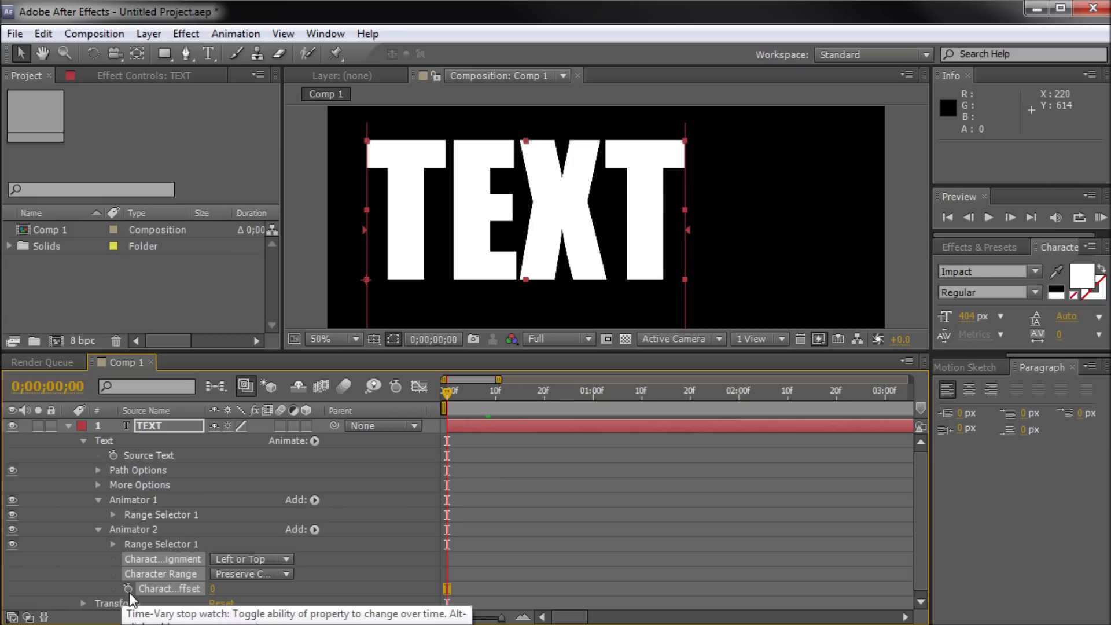
pyautogui.click(127, 589)
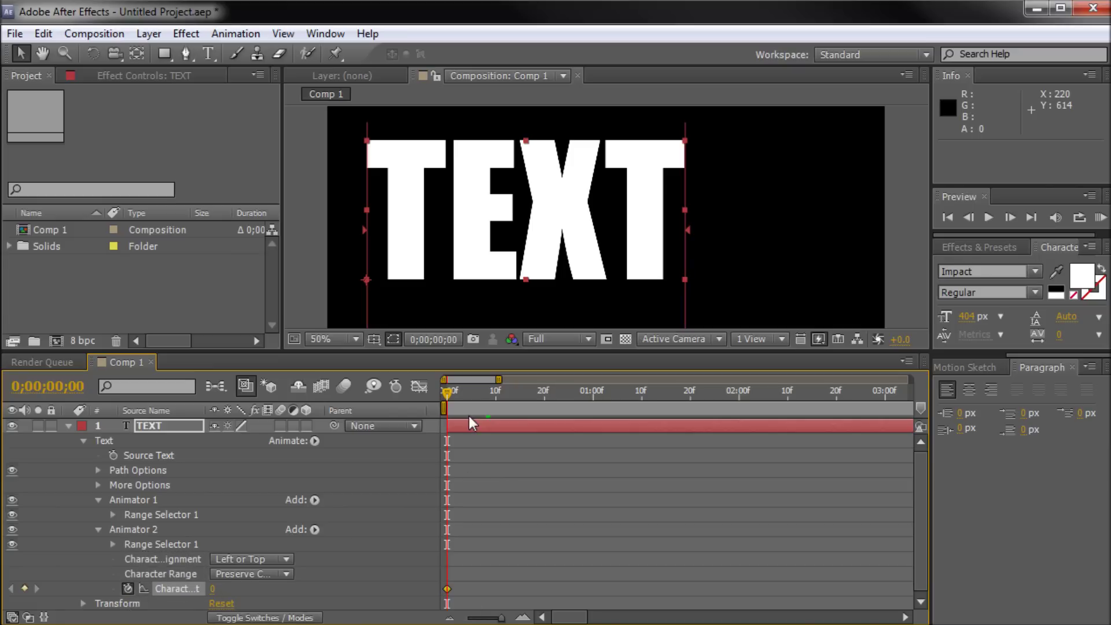
pyautogui.moveTo(447, 392); pyautogui.dragTo(592, 396)
pyautogui.moveTo(212, 586); pyautogui.dragTo(235, 589)
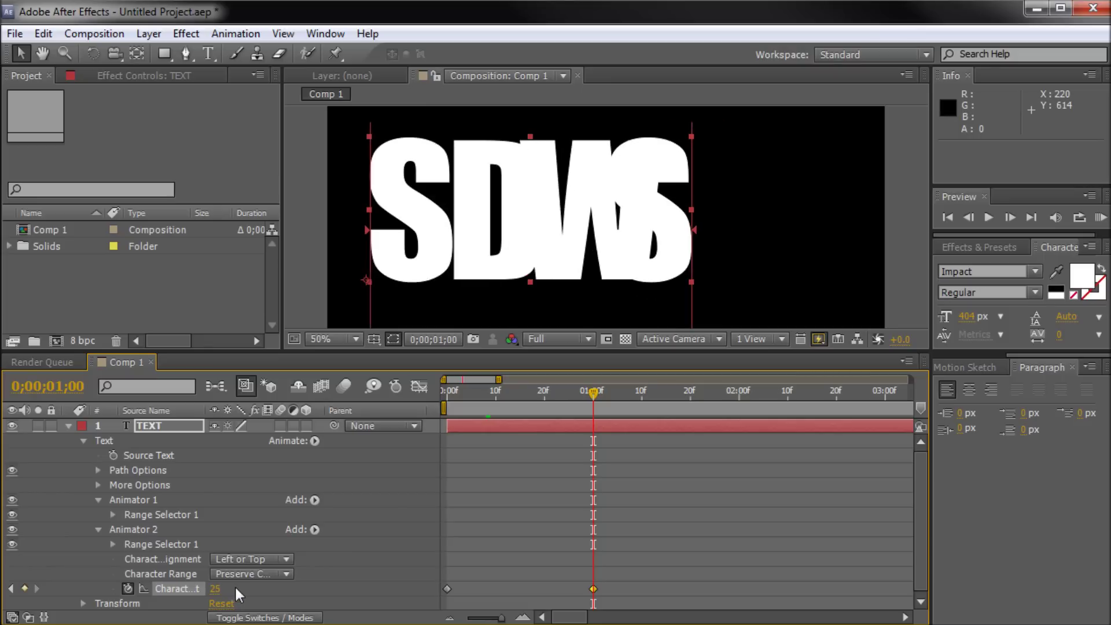
# Add Tracking to Animator 2 with amount 55 and raise Character Offset to 32 at one second
pyautogui.click(314, 529)
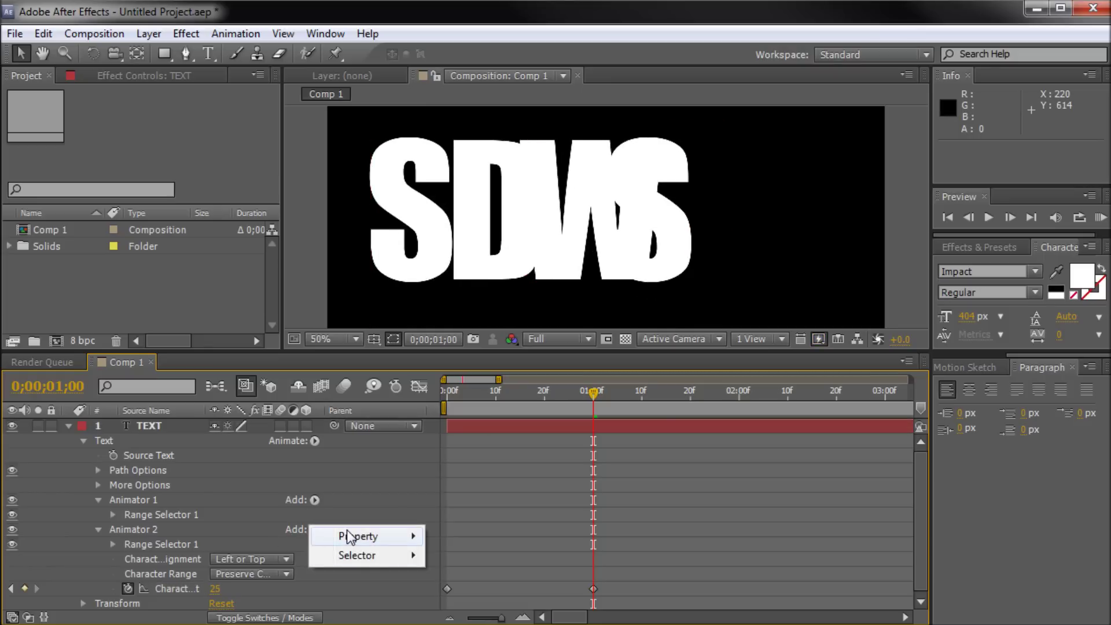
pyautogui.moveTo(349, 537)
pyautogui.click(486, 615)
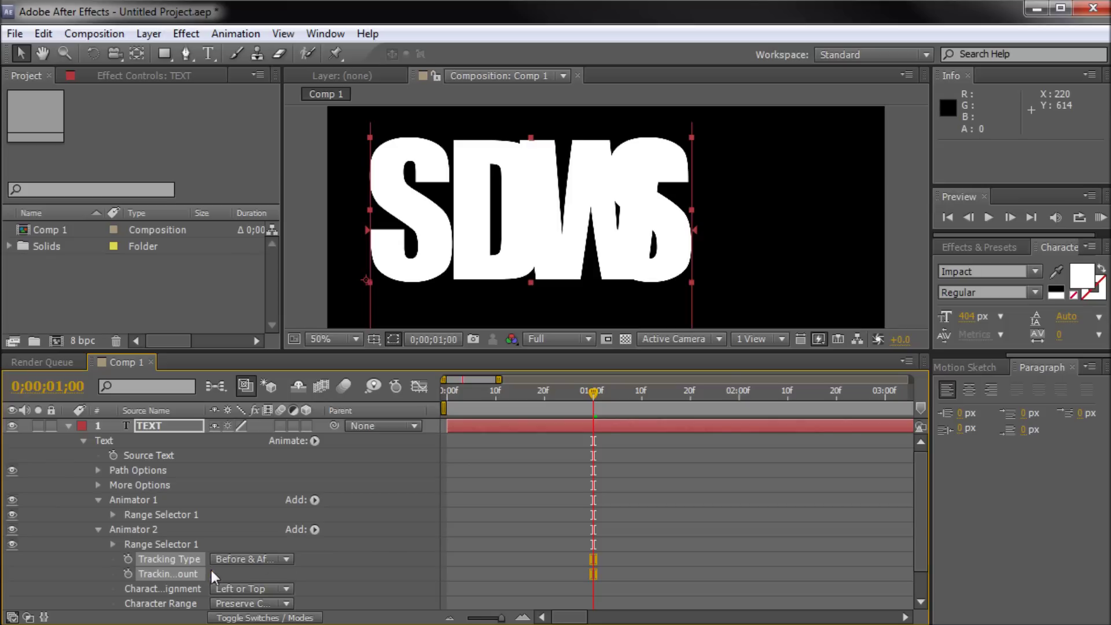
pyautogui.moveTo(212, 572); pyautogui.dragTo(265, 583)
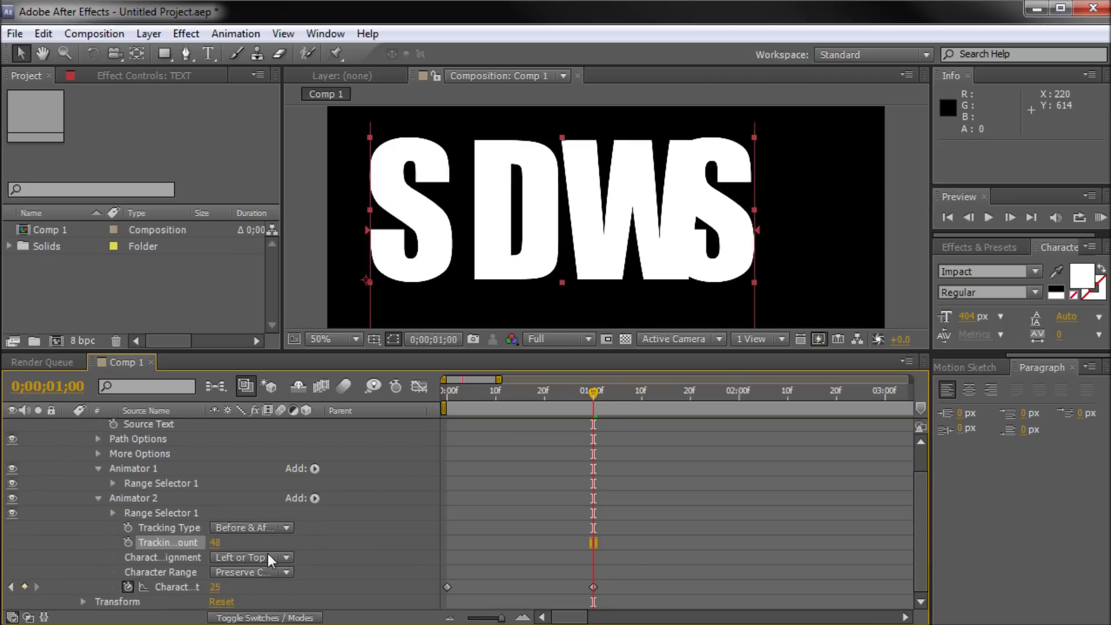
pyautogui.moveTo(220, 586); pyautogui.dragTo(224, 585)
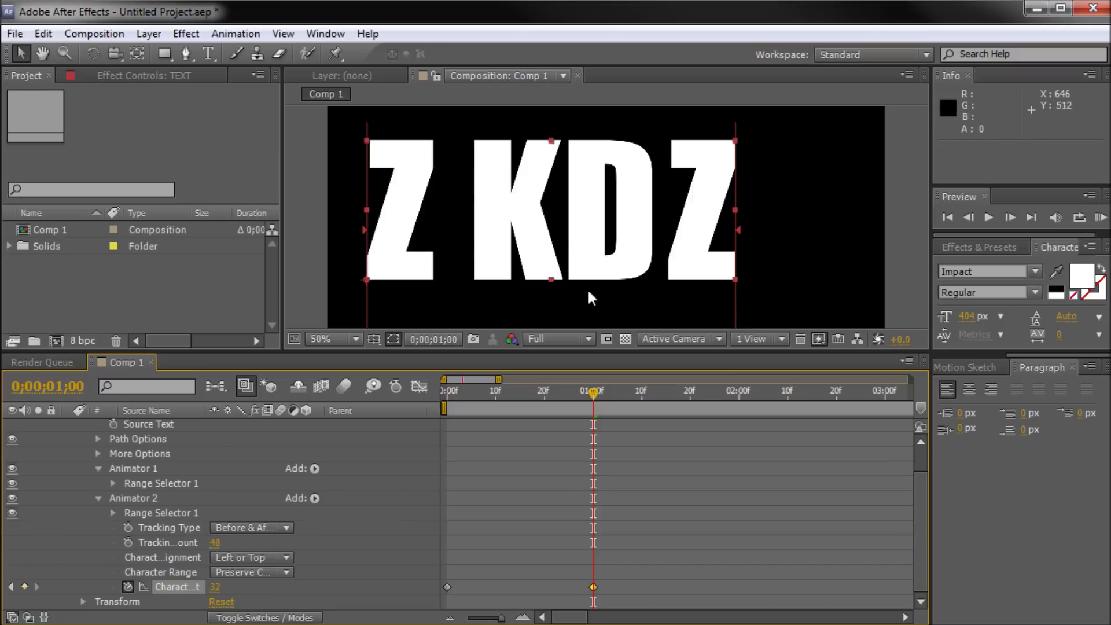
pyautogui.moveTo(217, 544); pyautogui.dragTo(223, 544)
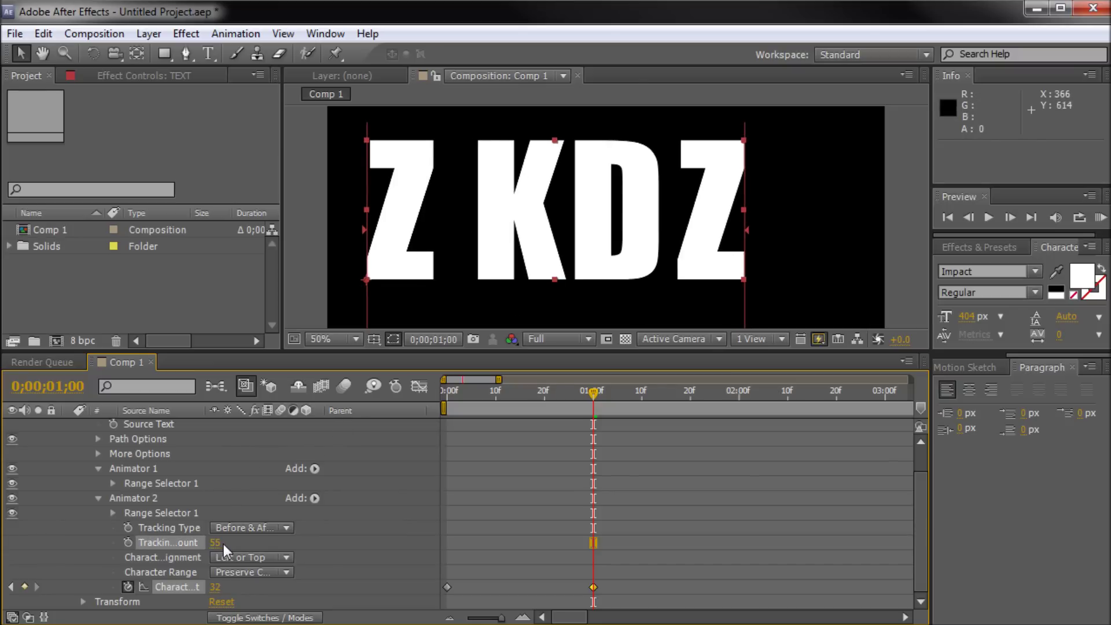
# Keyframe Character Offset back to 0 at 1;10 and preview the animation
pyautogui.moveTo(588, 396); pyautogui.dragTo(439, 398)
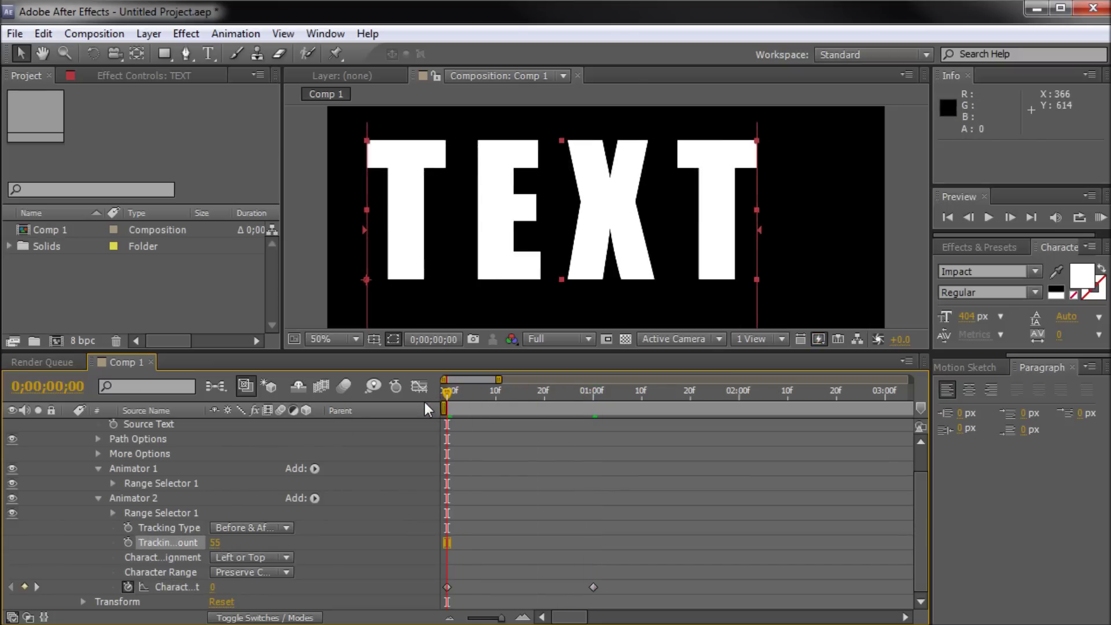
pyautogui.press('space')
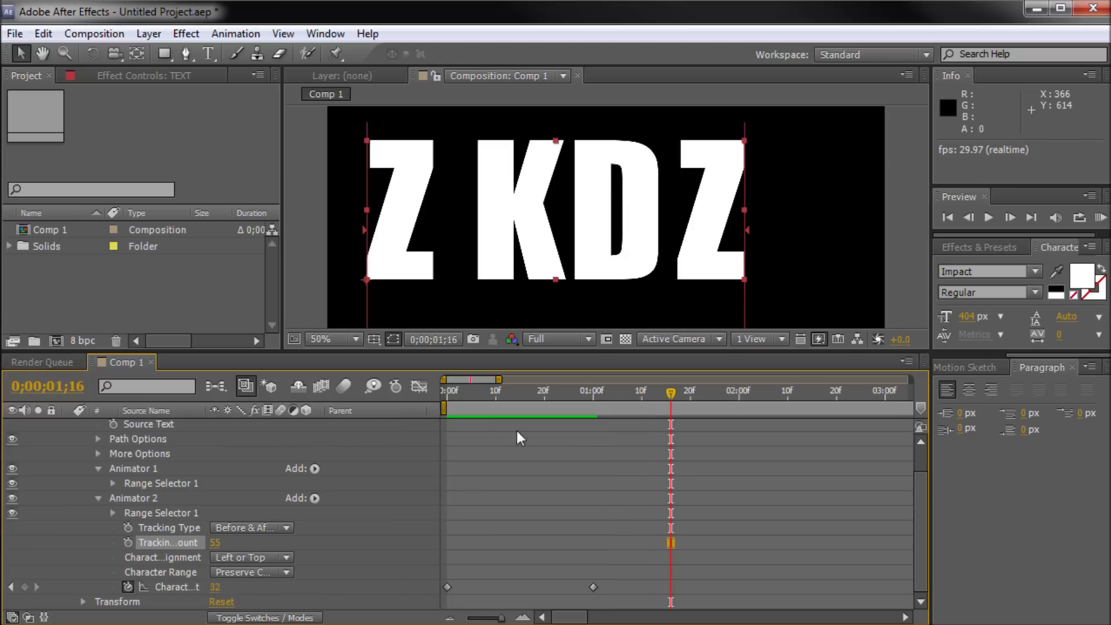
pyautogui.moveTo(658, 395); pyautogui.dragTo(641, 399)
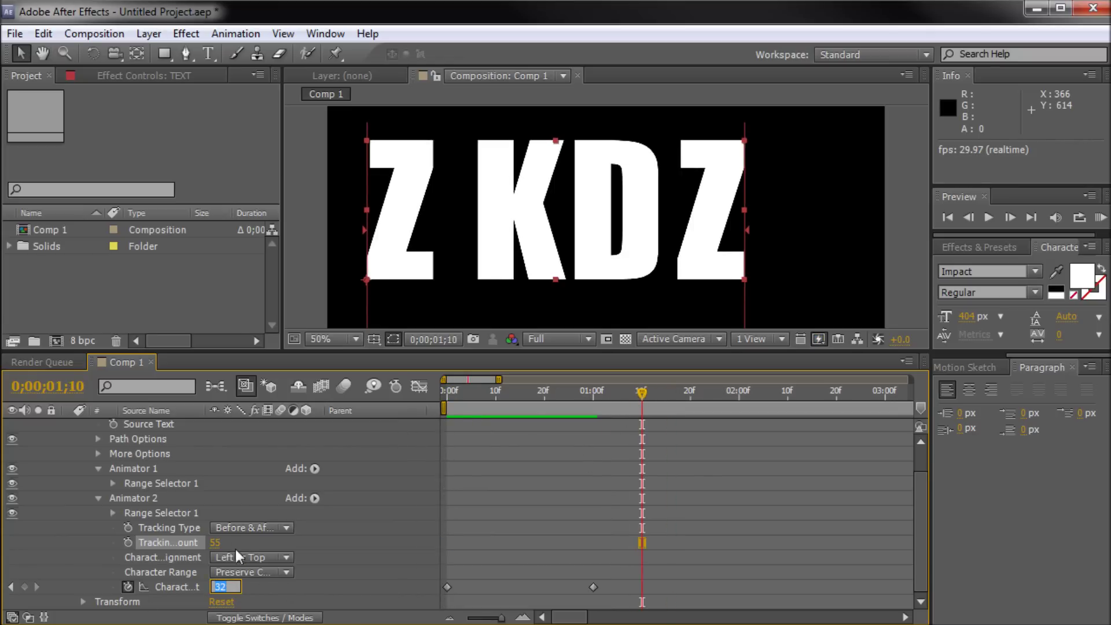
pyautogui.write('0')
pyautogui.press('Return')
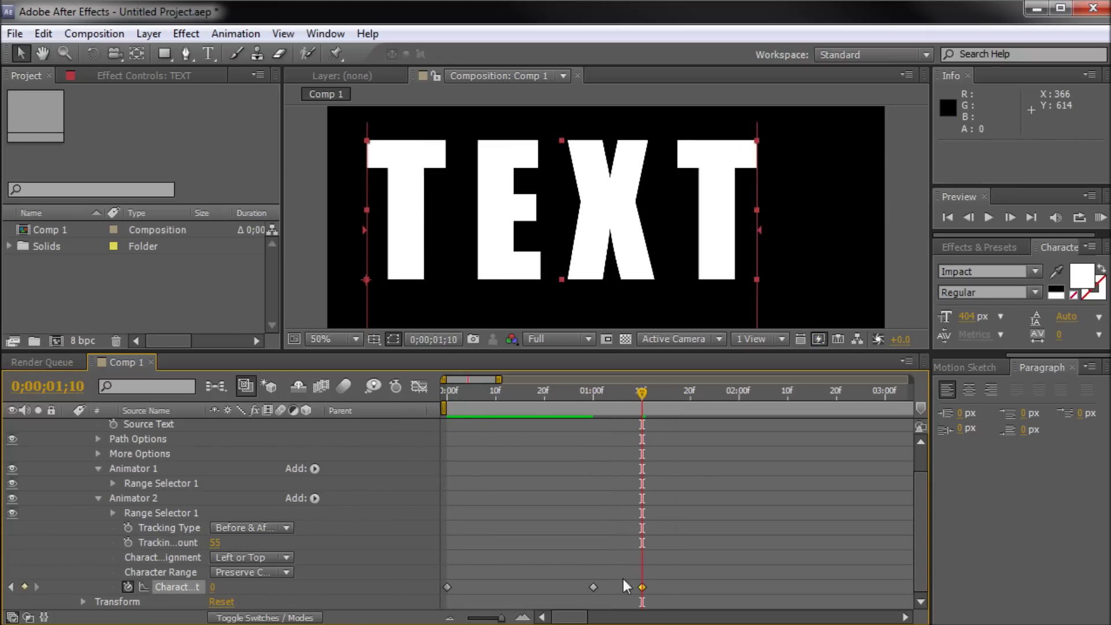
pyautogui.moveTo(648, 393); pyautogui.dragTo(427, 388)
pyautogui.press('space')
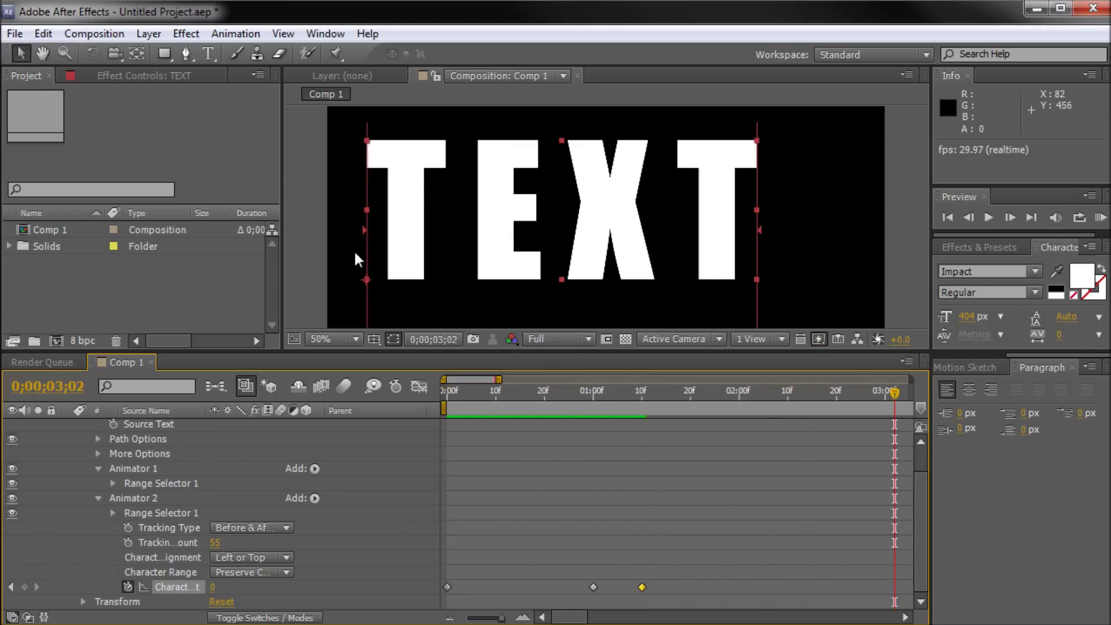
pyautogui.click(296, 164)
pyautogui.scroll(1, 172, 537)
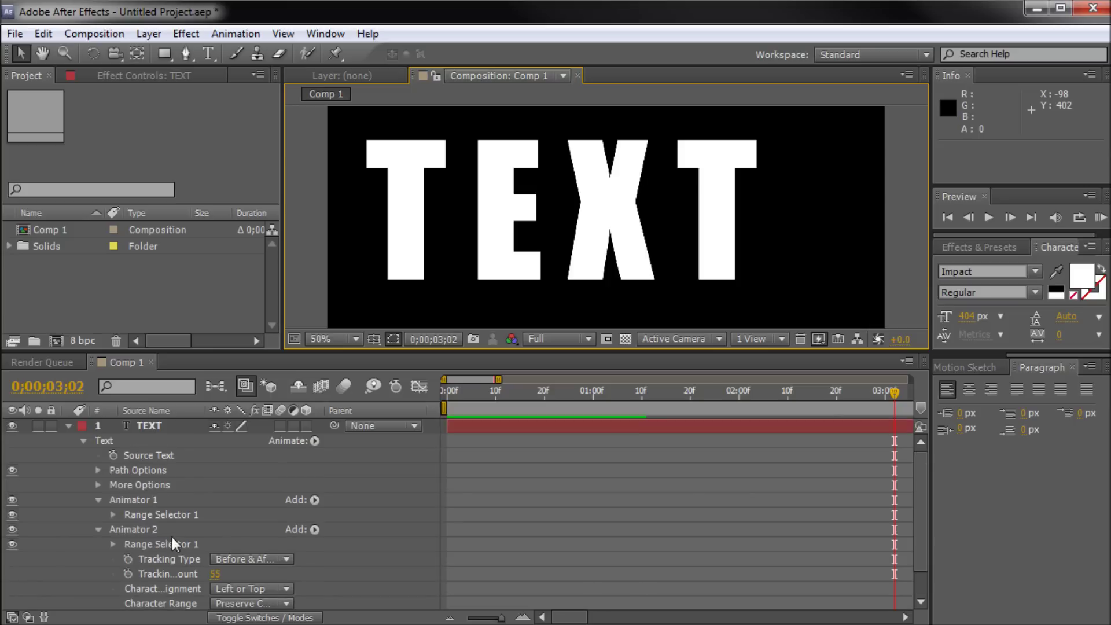
pyautogui.click(84, 441)
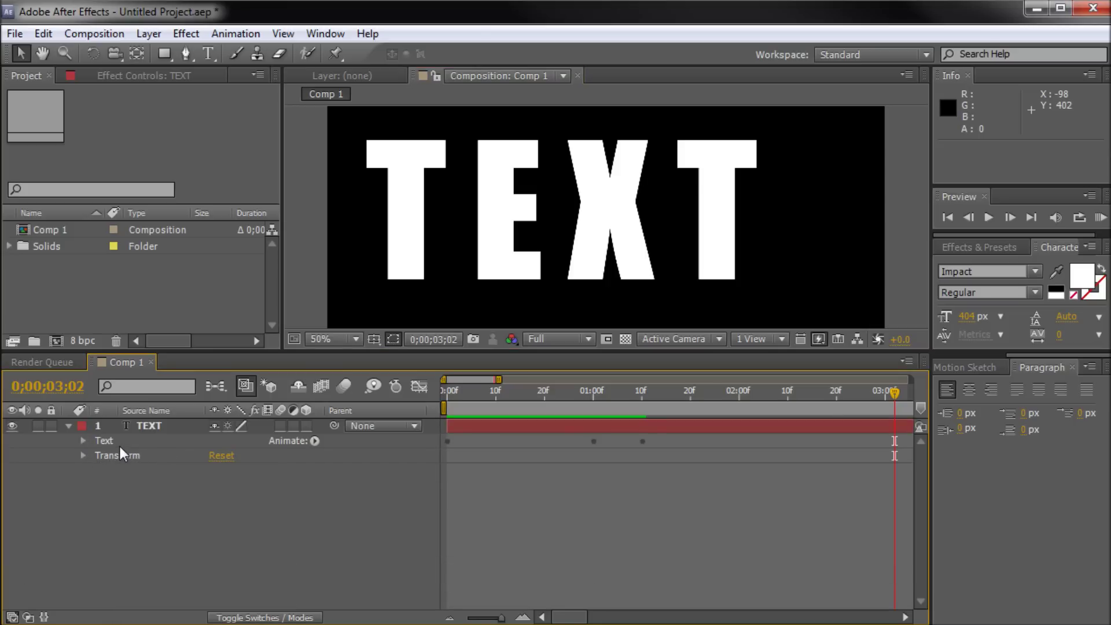
pyautogui.click(109, 456)
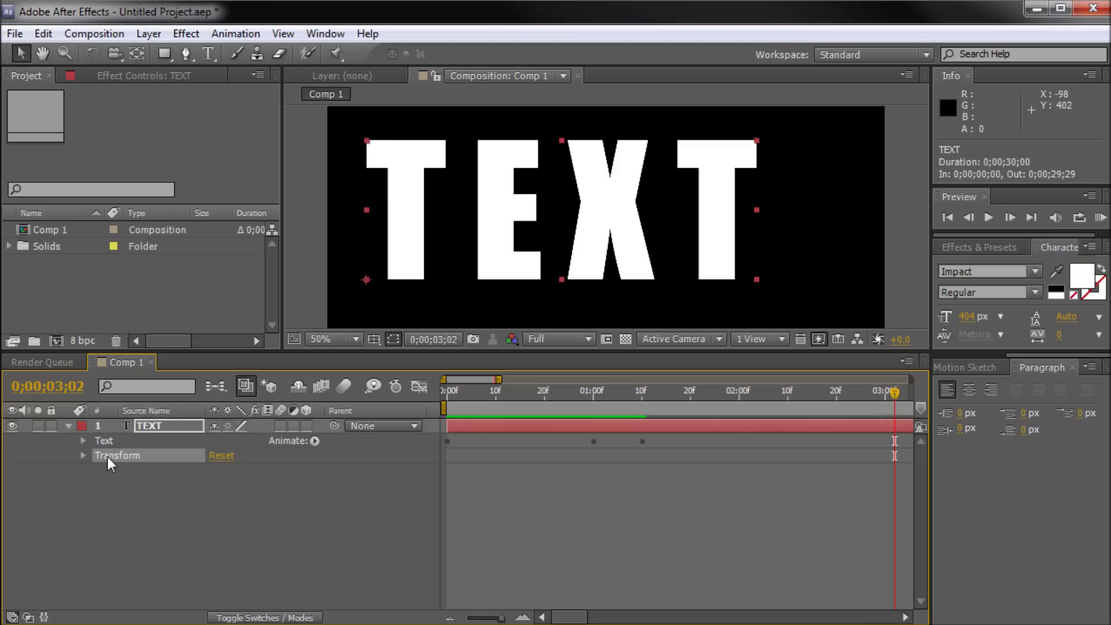
pyautogui.click(83, 456)
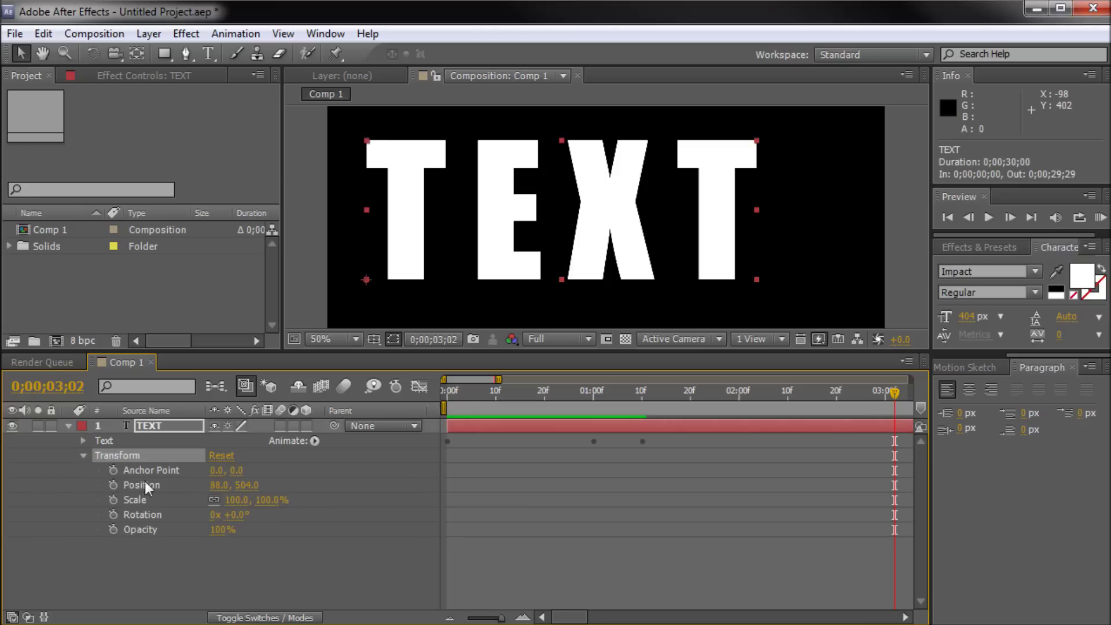
pyautogui.click(83, 456)
pyautogui.click(103, 440)
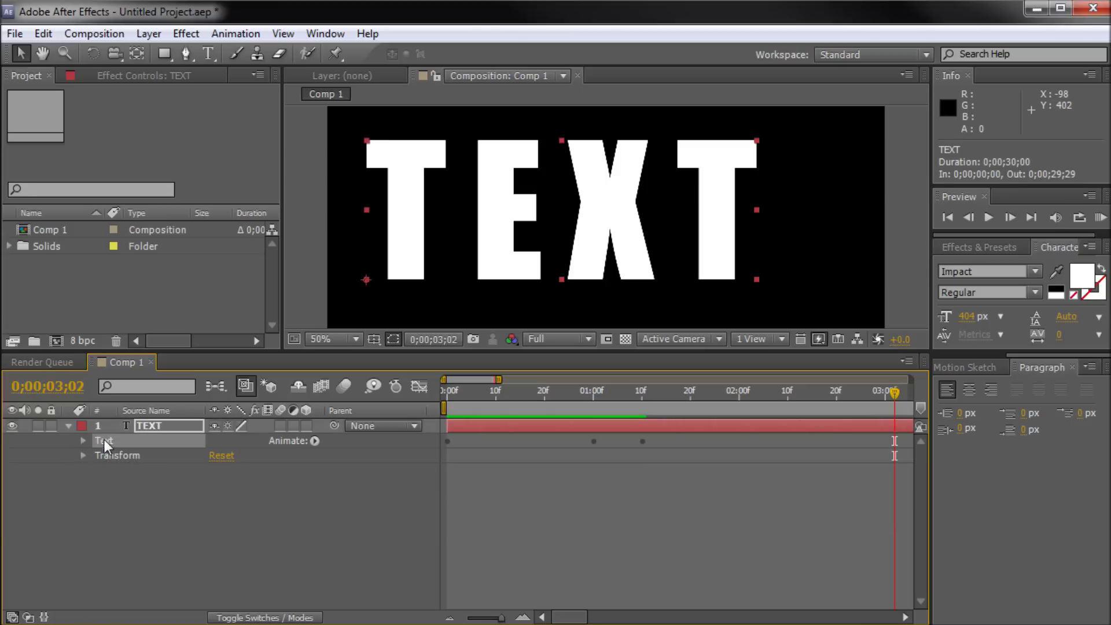
pyautogui.click(83, 441)
pyautogui.scroll(1, 158, 462)
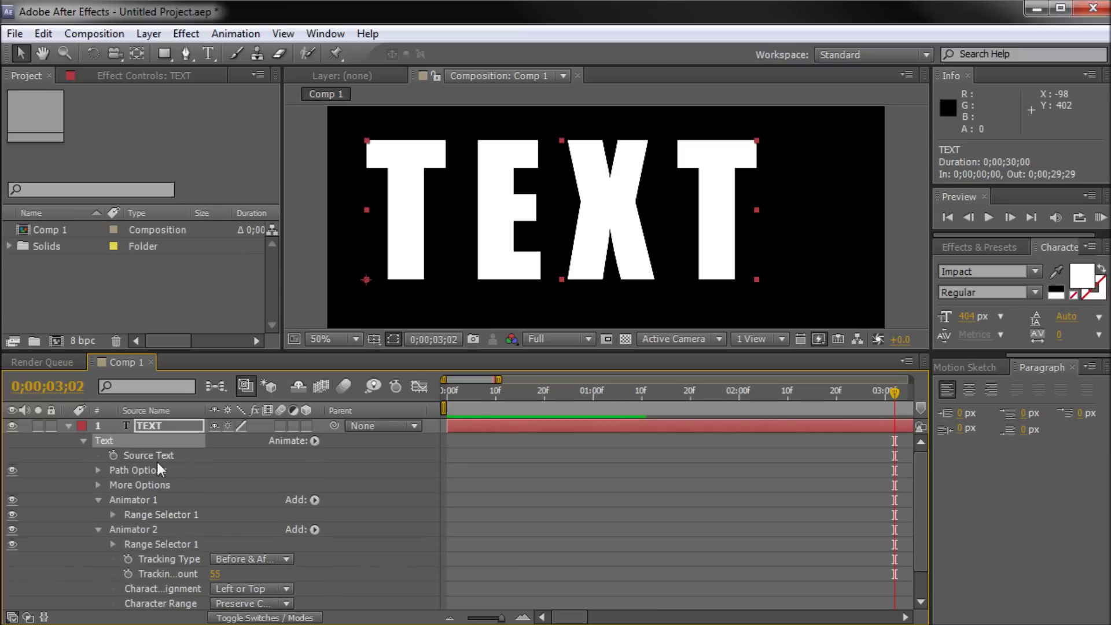
pyautogui.click(316, 441)
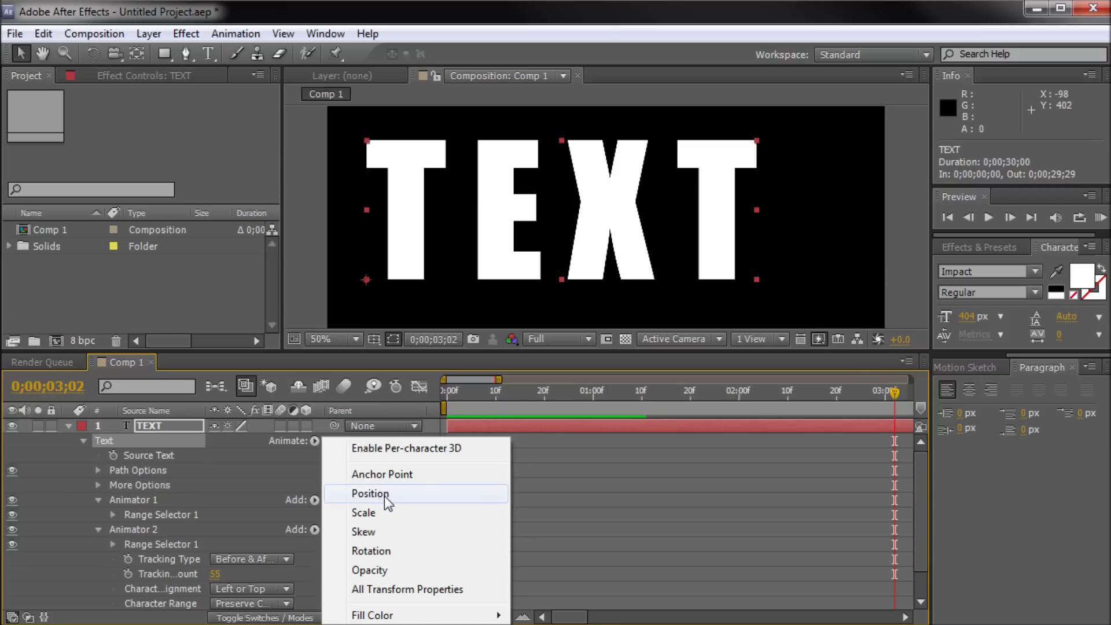
pyautogui.click(118, 440)
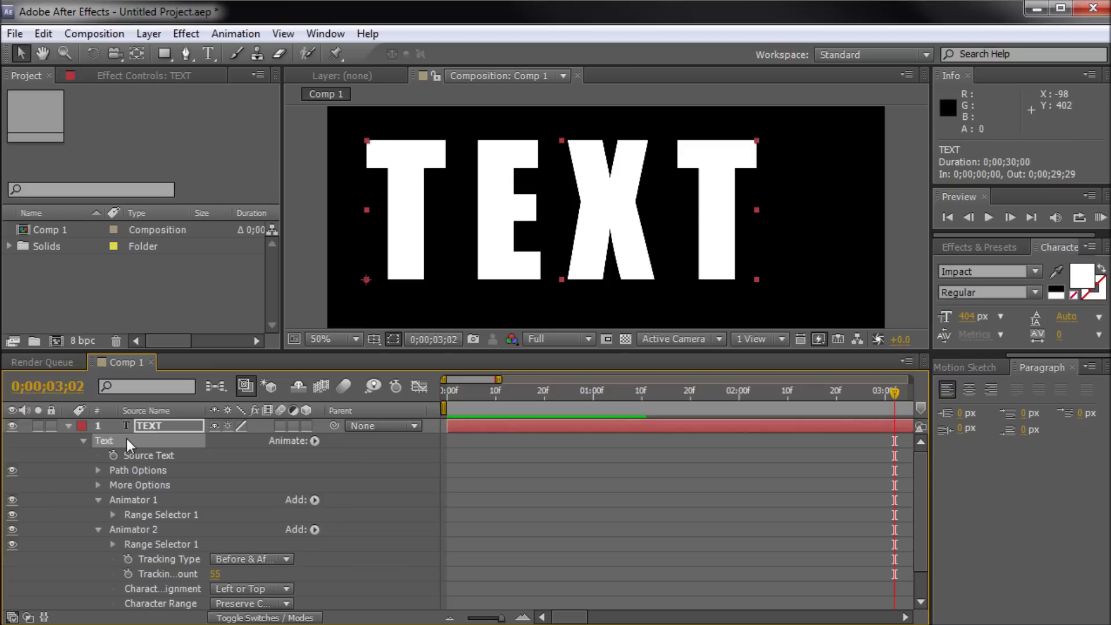